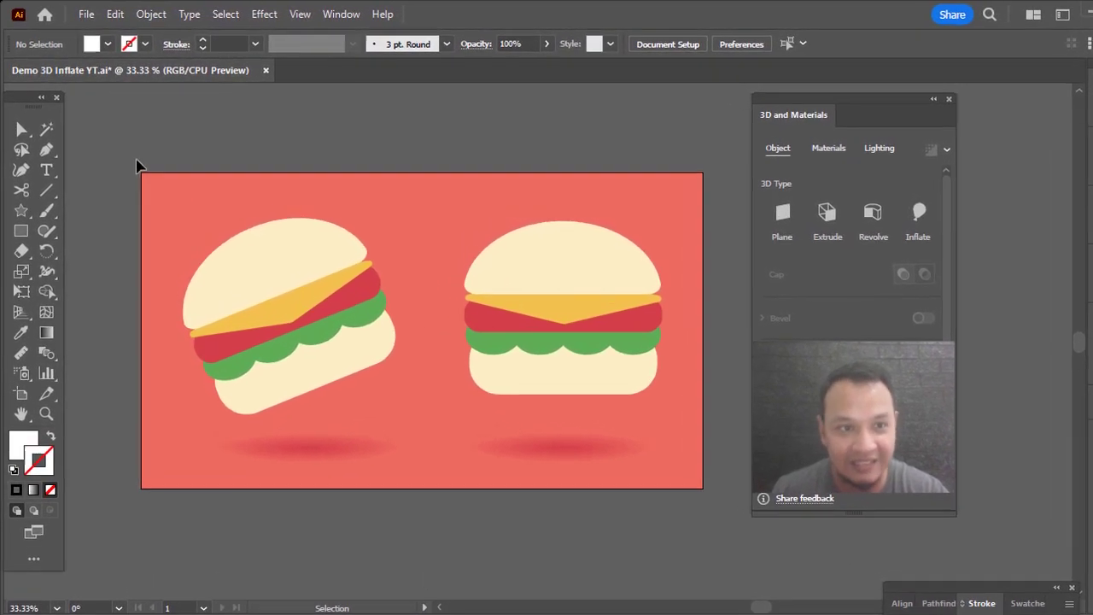
- Select the whole finished burger artwork and view its anchor points with Direct Selection
mouse_move(136, 159)
mouse_down()
mouse_move(693, 436)
mouse_move(696, 428)
mouse_up()
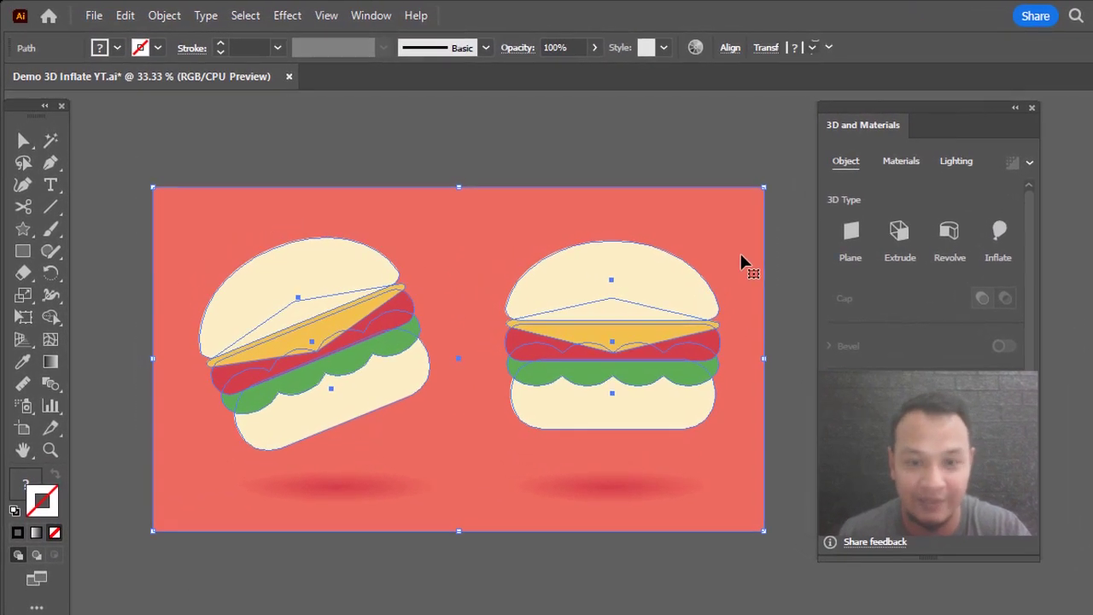
key(a)
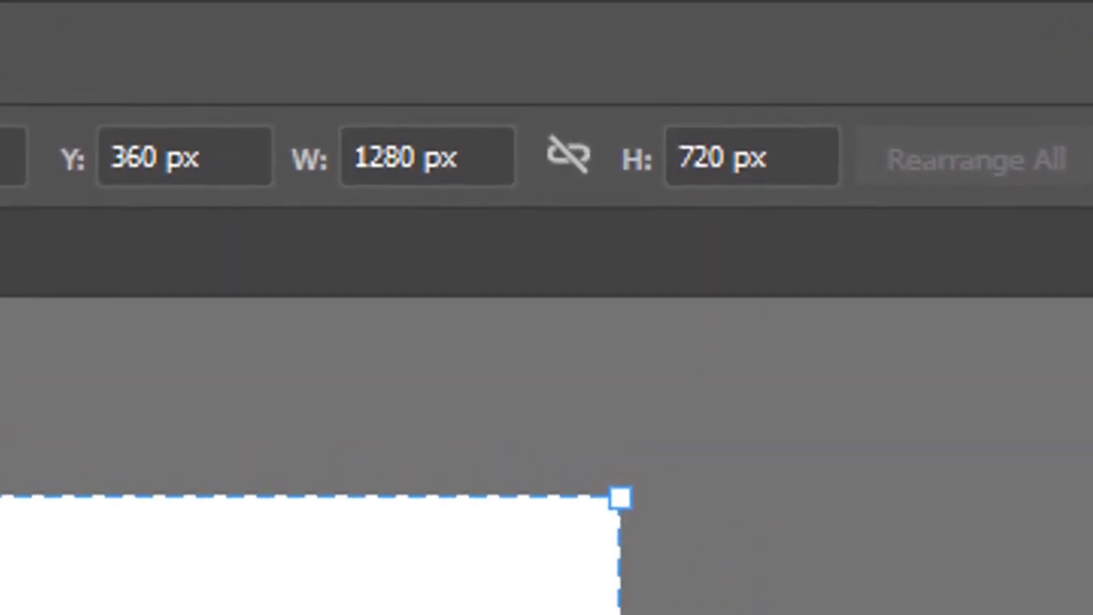
- Place the red, coral, cream, yellow and green palette circles beside the blank artboard
click(808, 551)
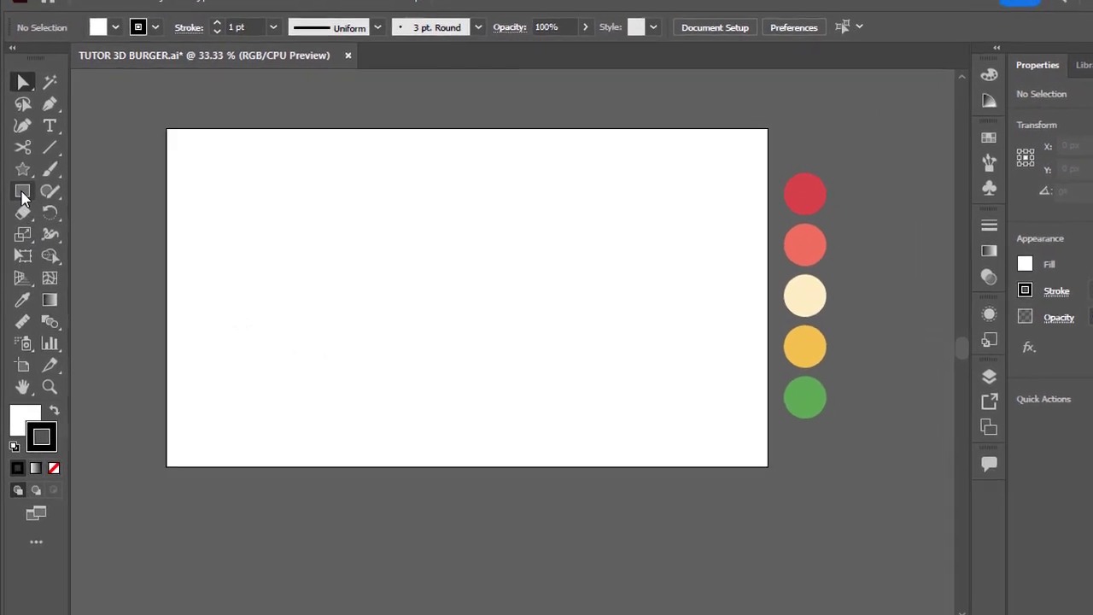
- Draw a cream rectangle, round its corners fully, and lower its top edge into a short bun
click(22, 192)
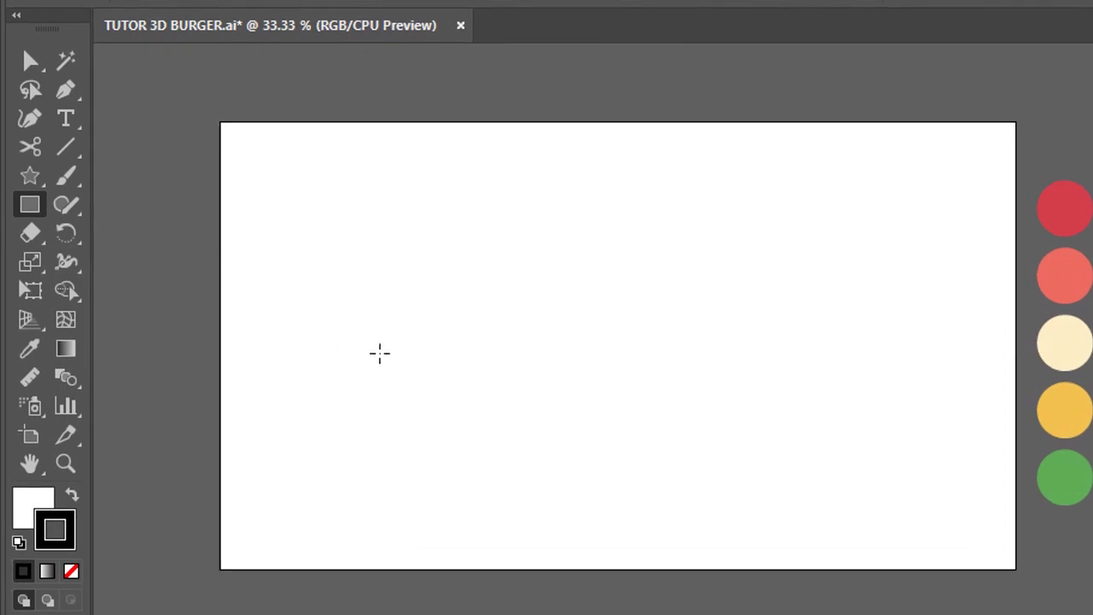
drag(391, 356, 612, 444)
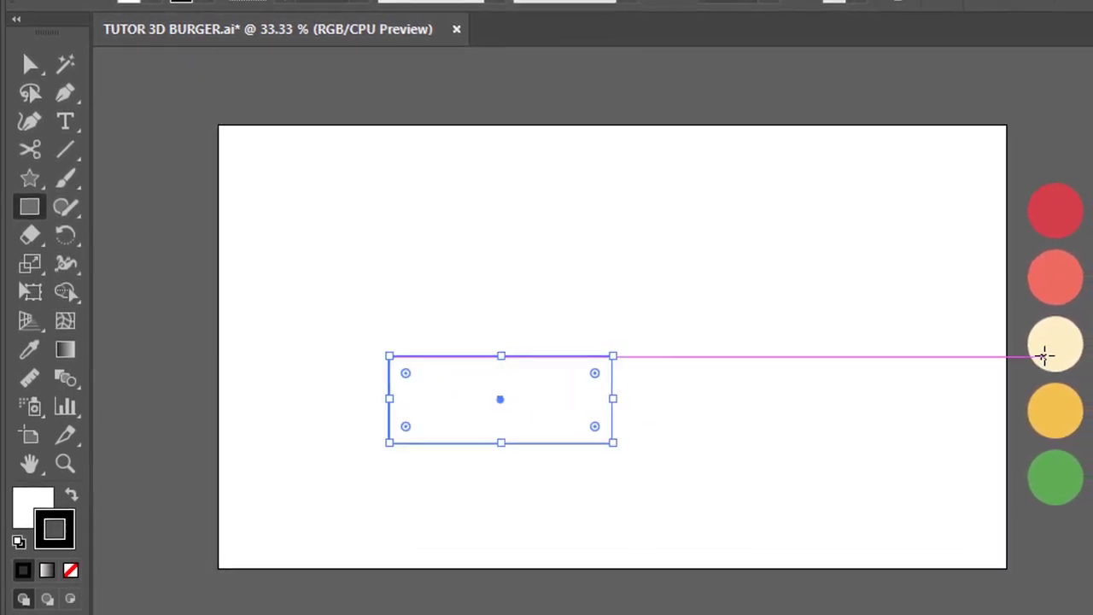
click(30, 357)
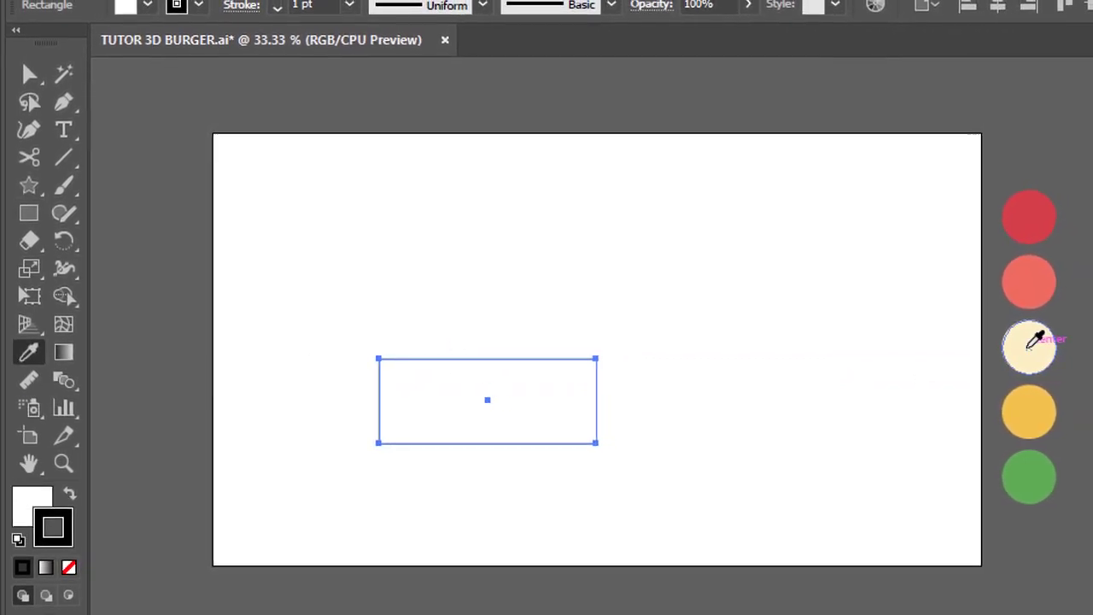
click(1028, 343)
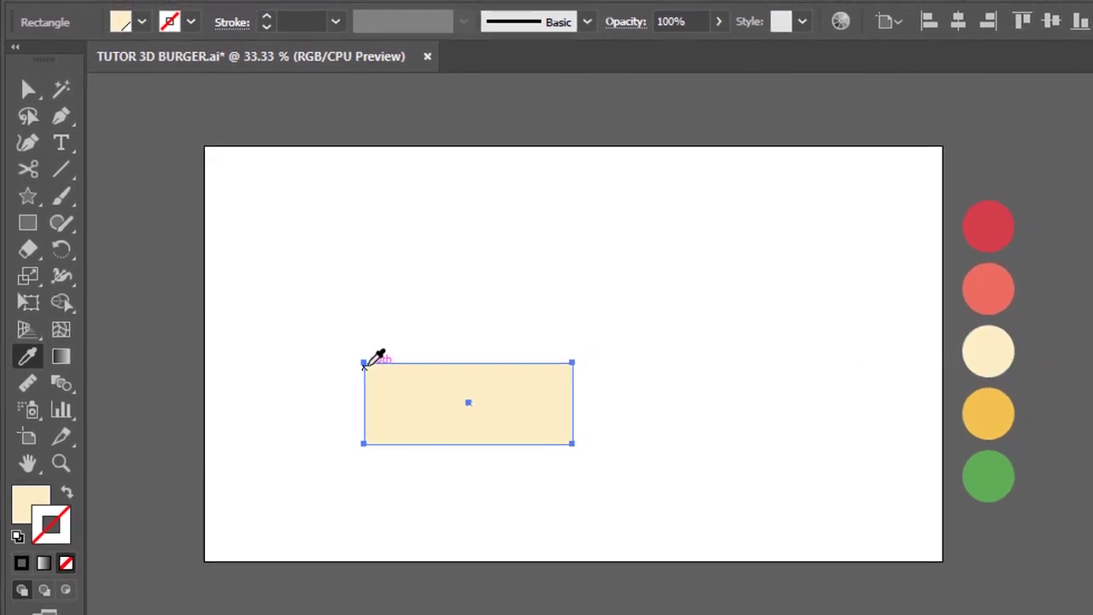
click(28, 96)
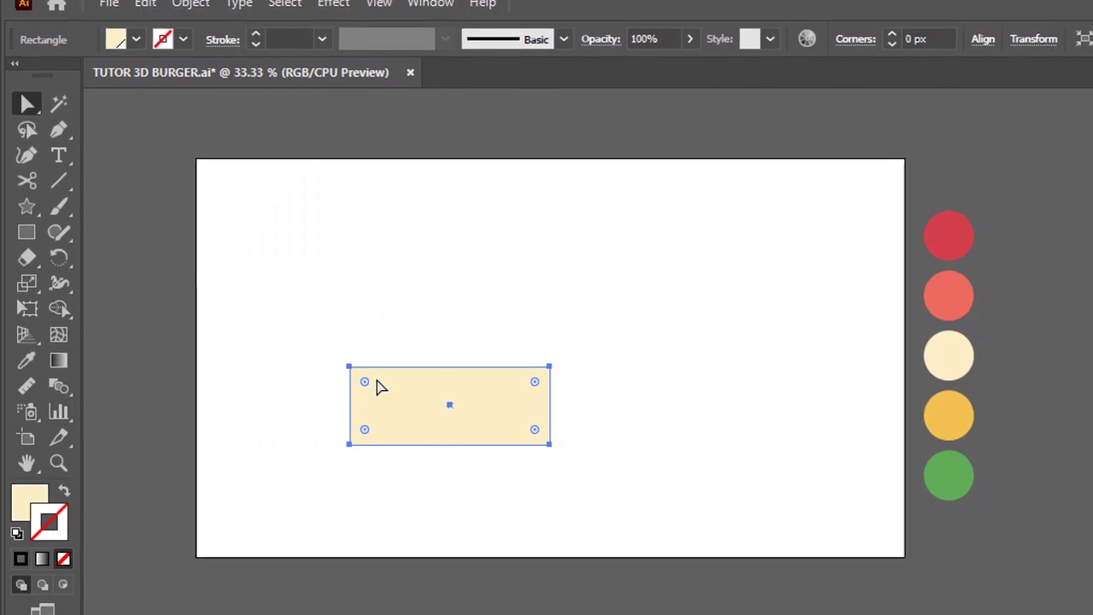
drag(367, 384, 393, 388)
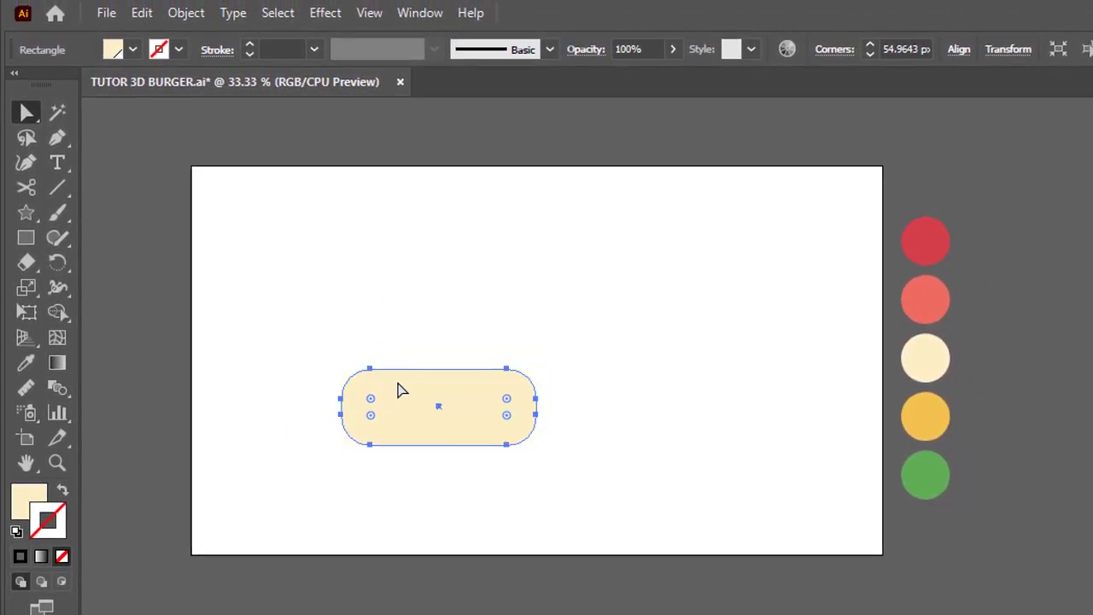
key(a)
drag(437, 369, 438, 384)
click(837, 474)
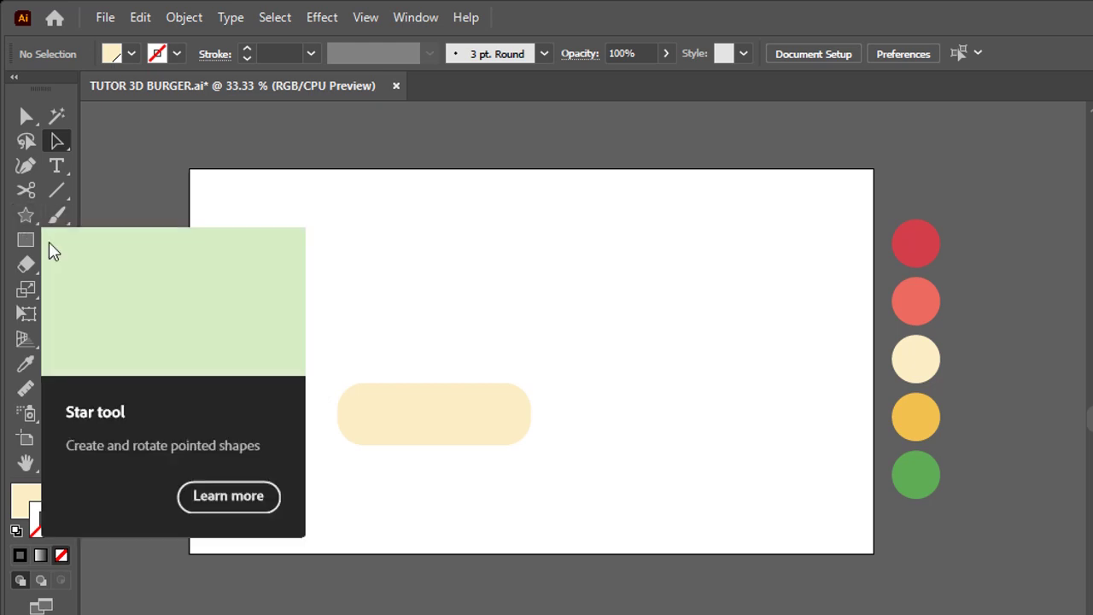
- Line four overlapping circles along the bun's top edge and fill them palette green
key(l)
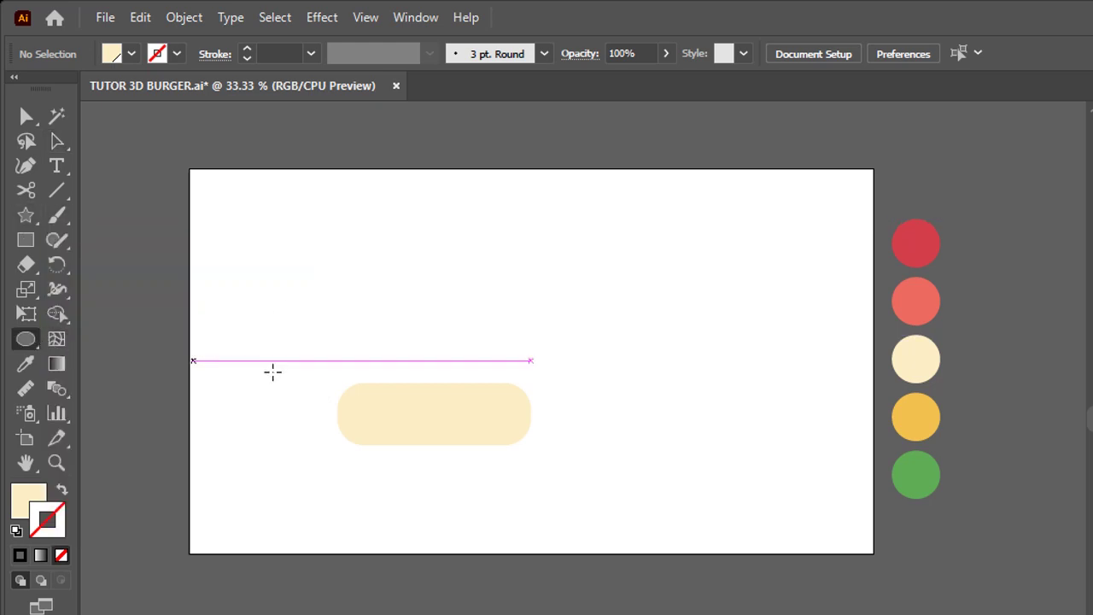
mouse_move(384, 385)
mouse_down()
mouse_move(398, 399)
mouse_move(425, 387)
mouse_up()
key(a)
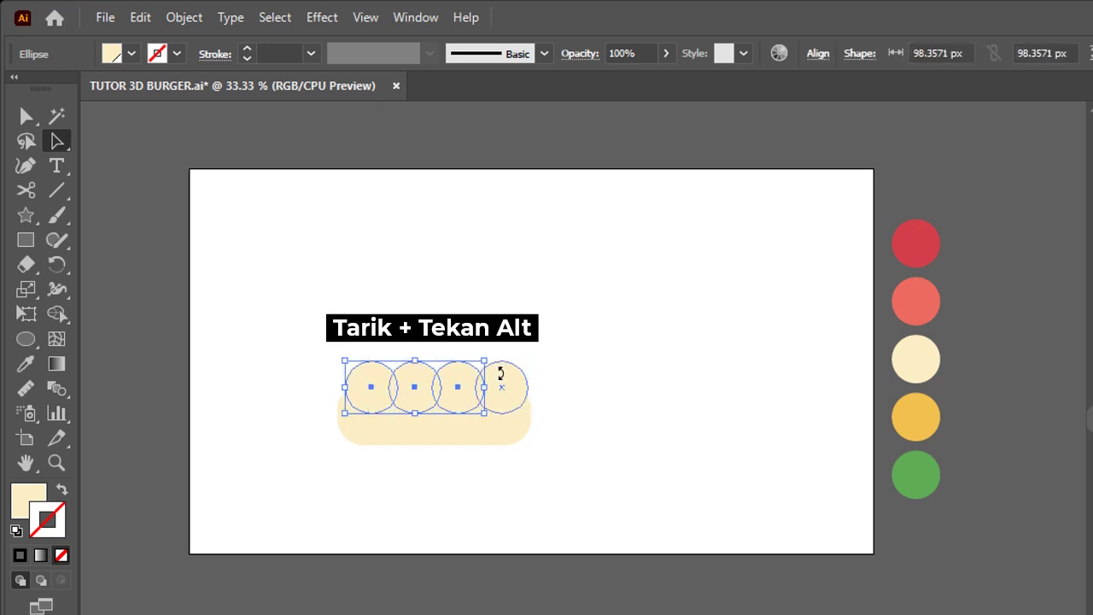
click(25, 364)
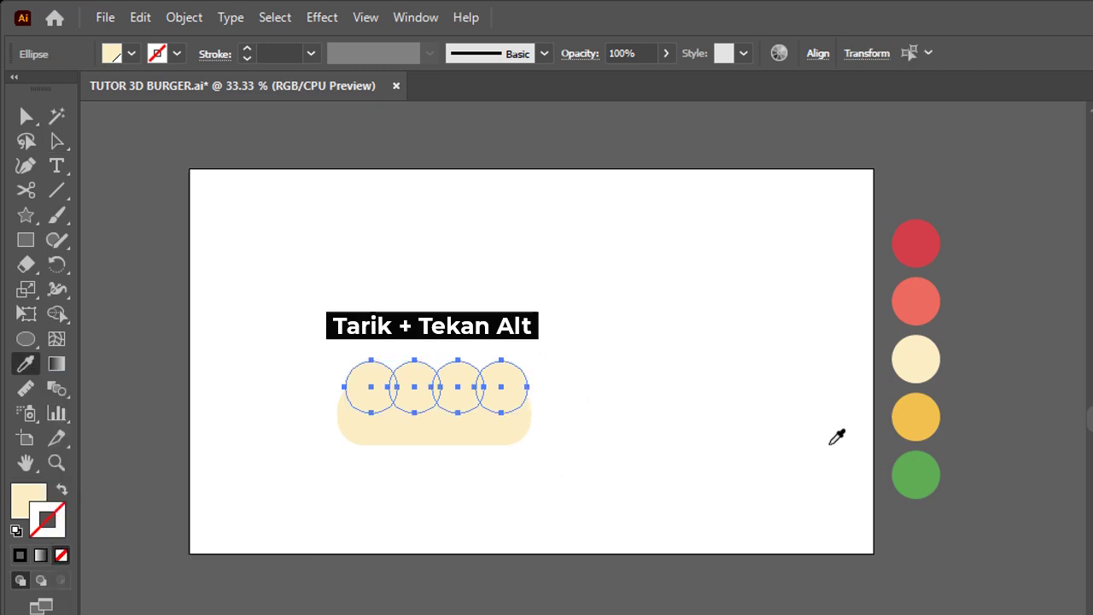
click(913, 463)
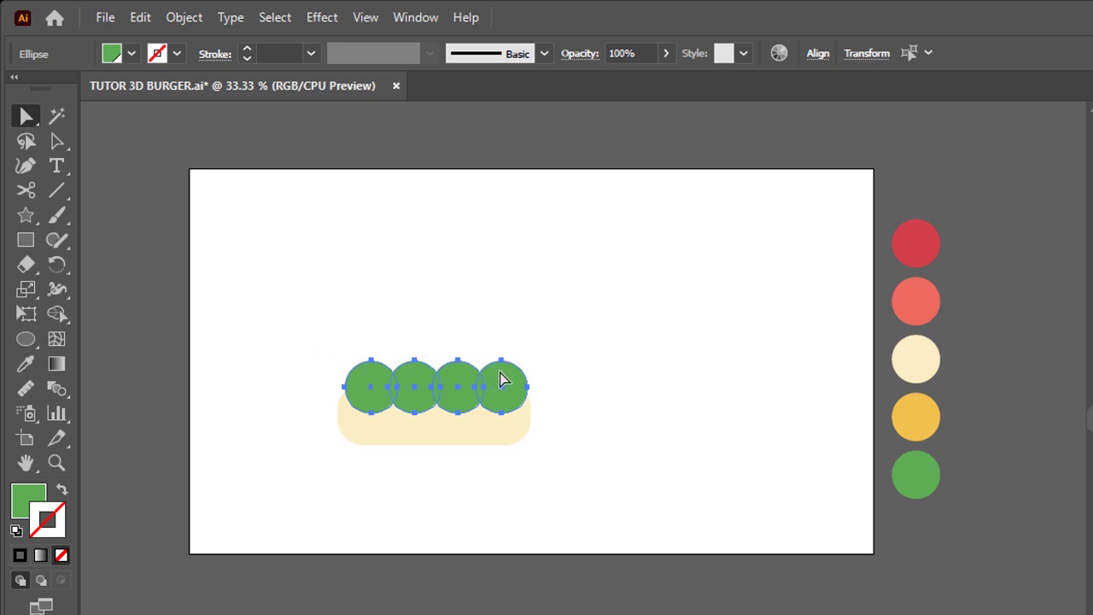
click(413, 17)
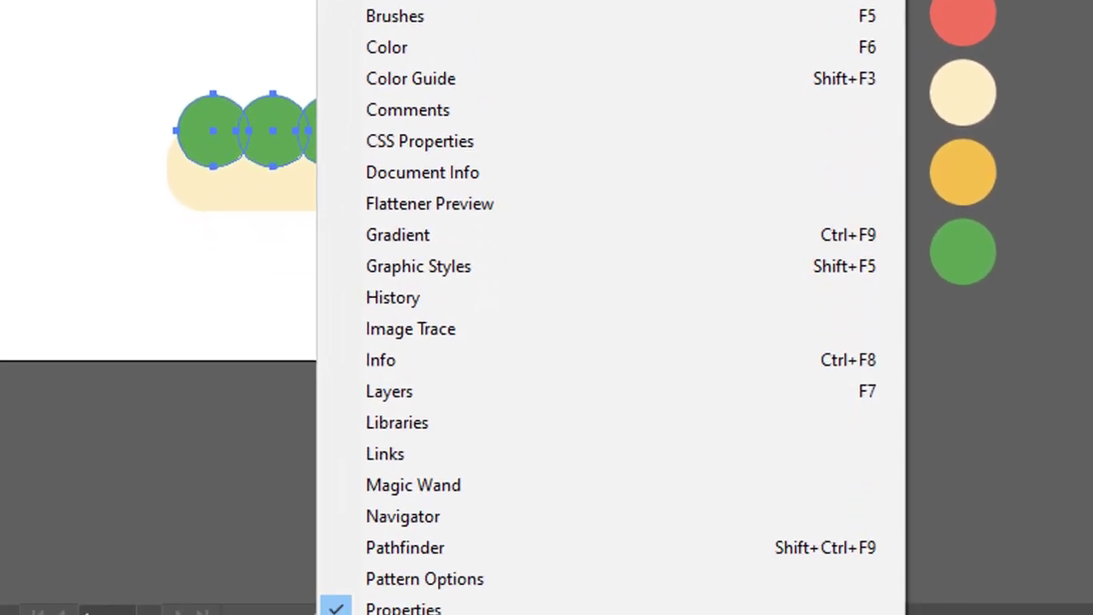
- Unite the four green circles with Pathfinder and nudge the lettuce shape slightly up
click(407, 435)
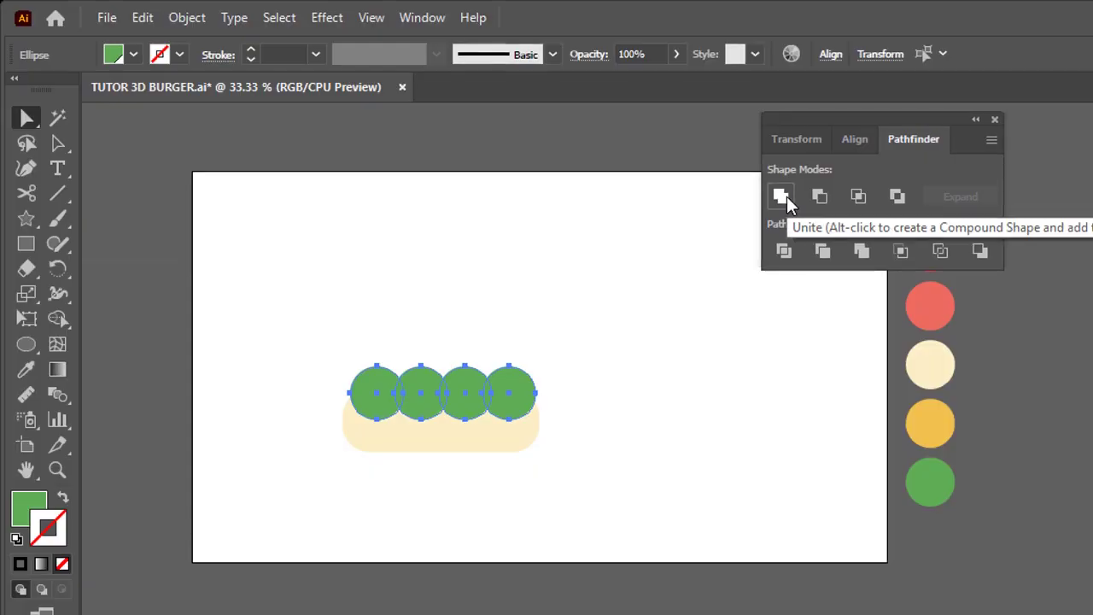
click(786, 195)
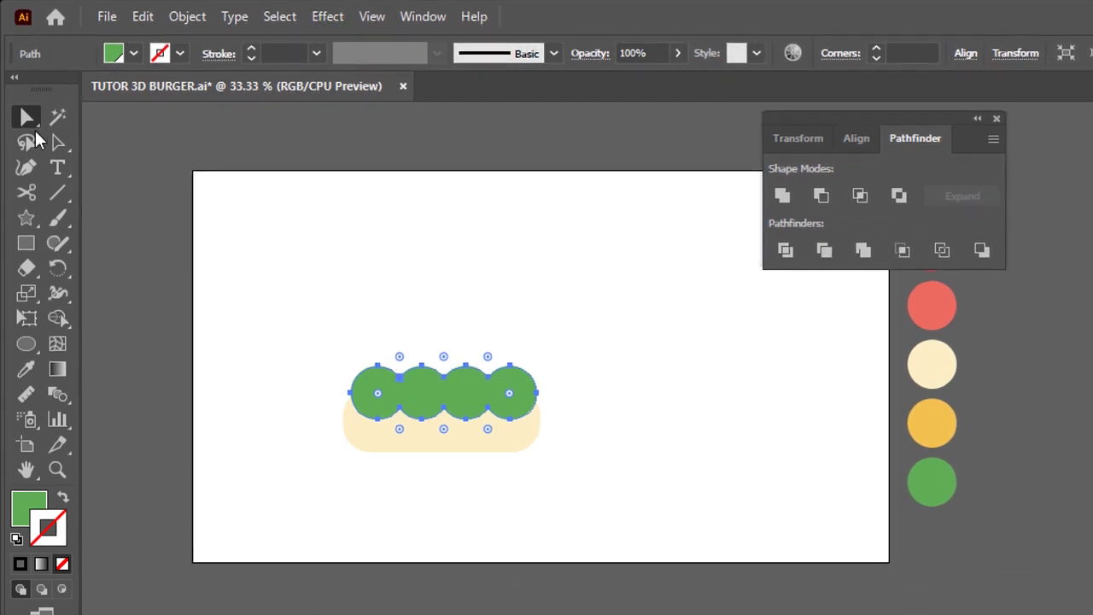
click(384, 252)
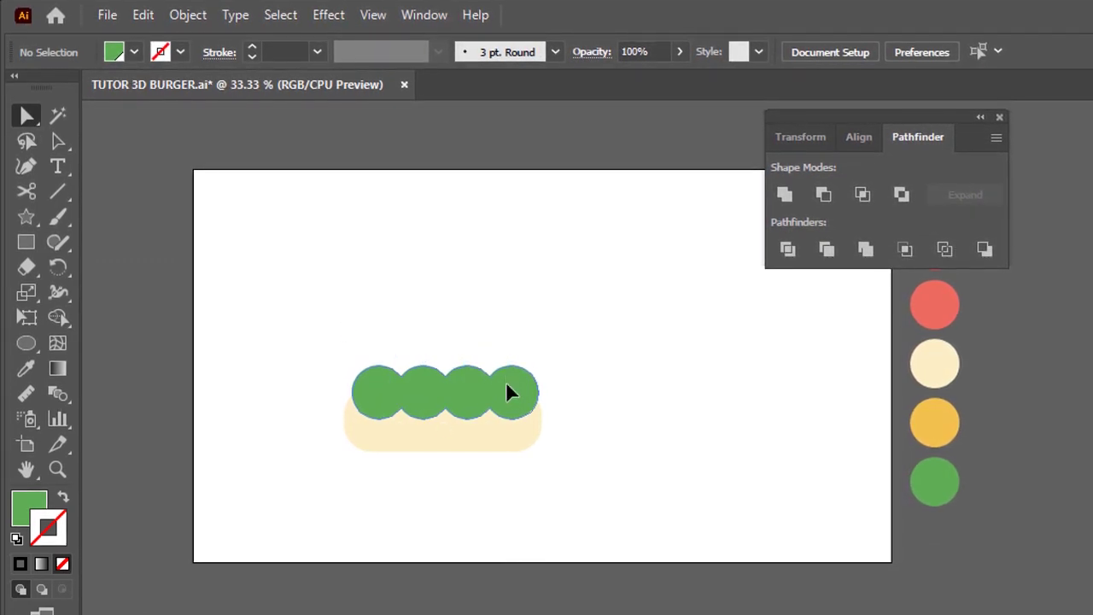
drag(506, 384, 505, 378)
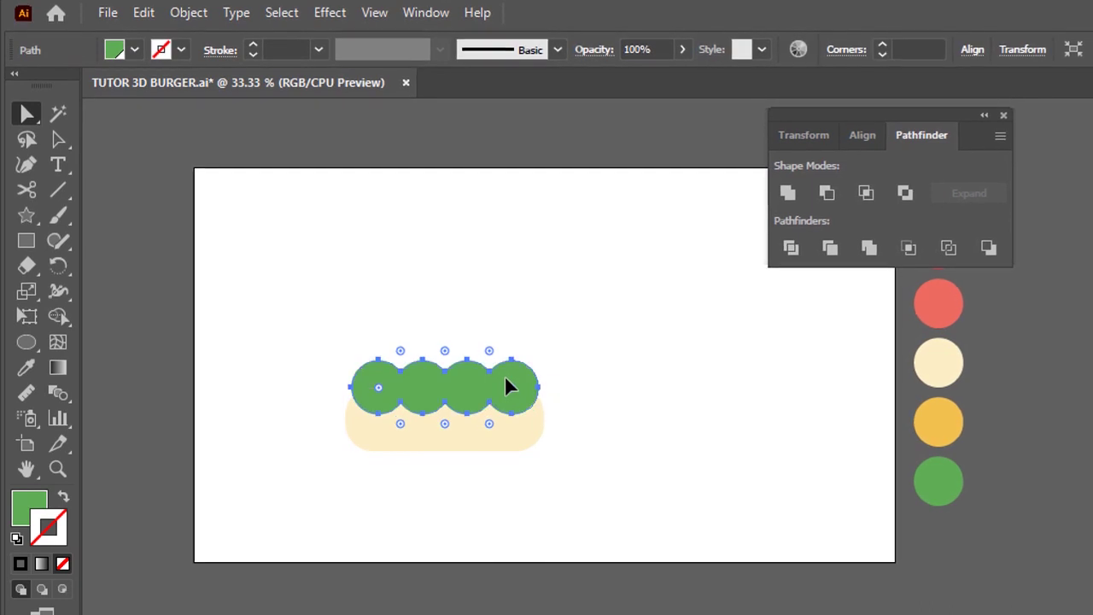
mouse_move(845, 119)
mouse_down()
mouse_move(1091, 158)
mouse_move(1090, 251)
mouse_up()
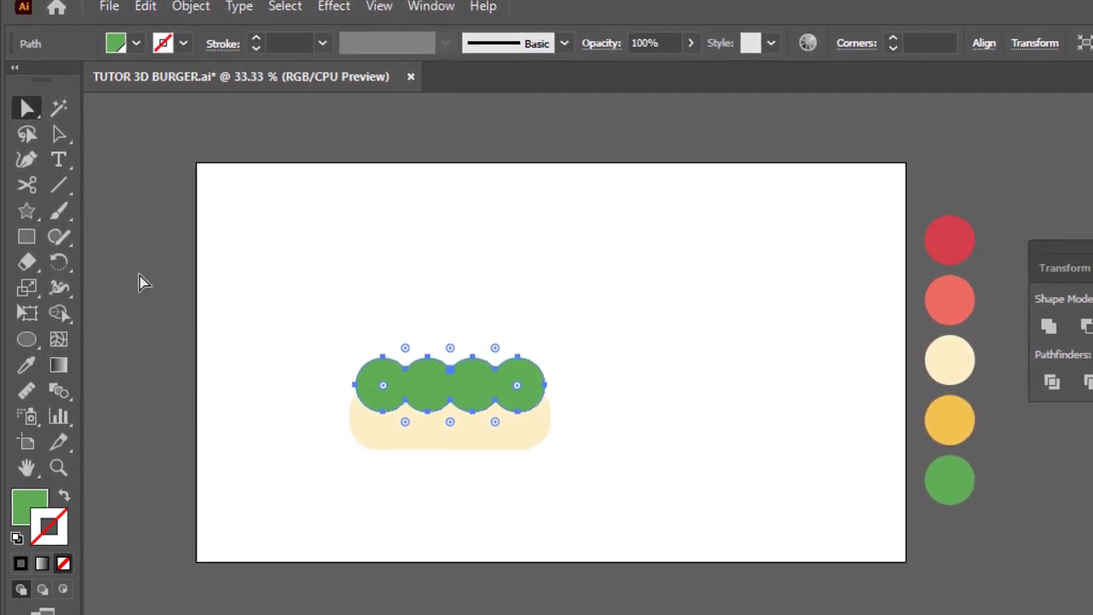
click(32, 237)
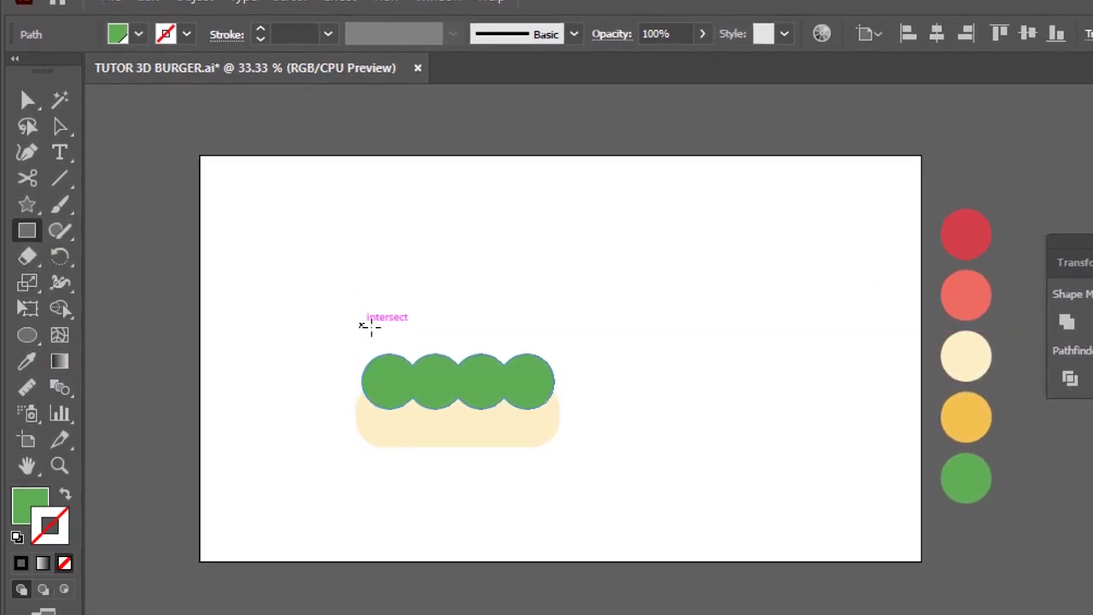
- Draw a rectangle over the lettuce, round its corners fully and fill it palette red
drag(359, 328, 515, 367)
key(v)
drag(386, 346, 427, 341)
click(28, 352)
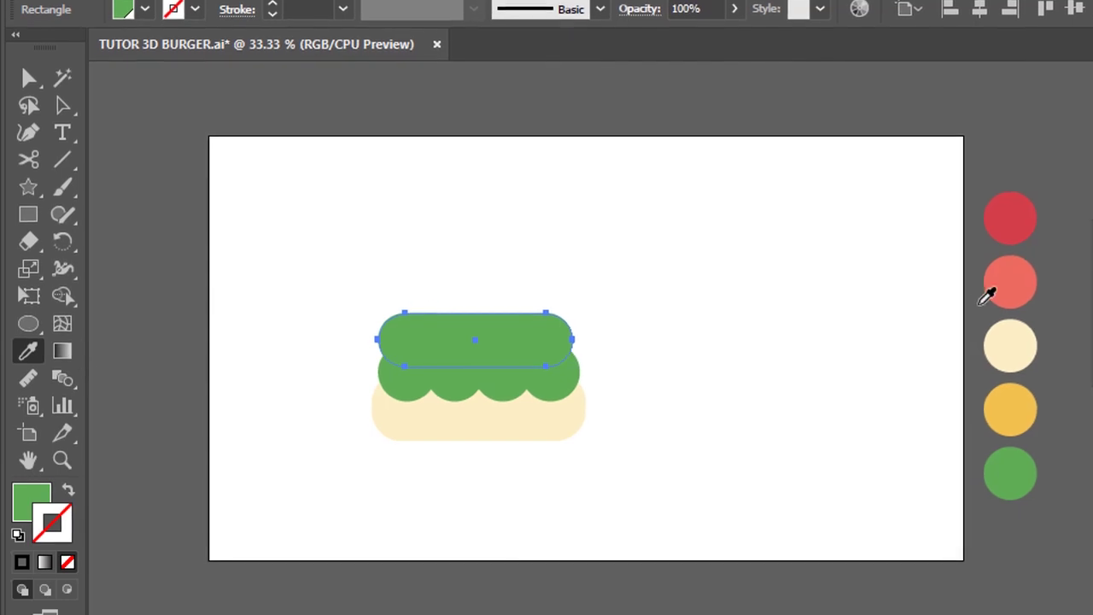
click(1020, 213)
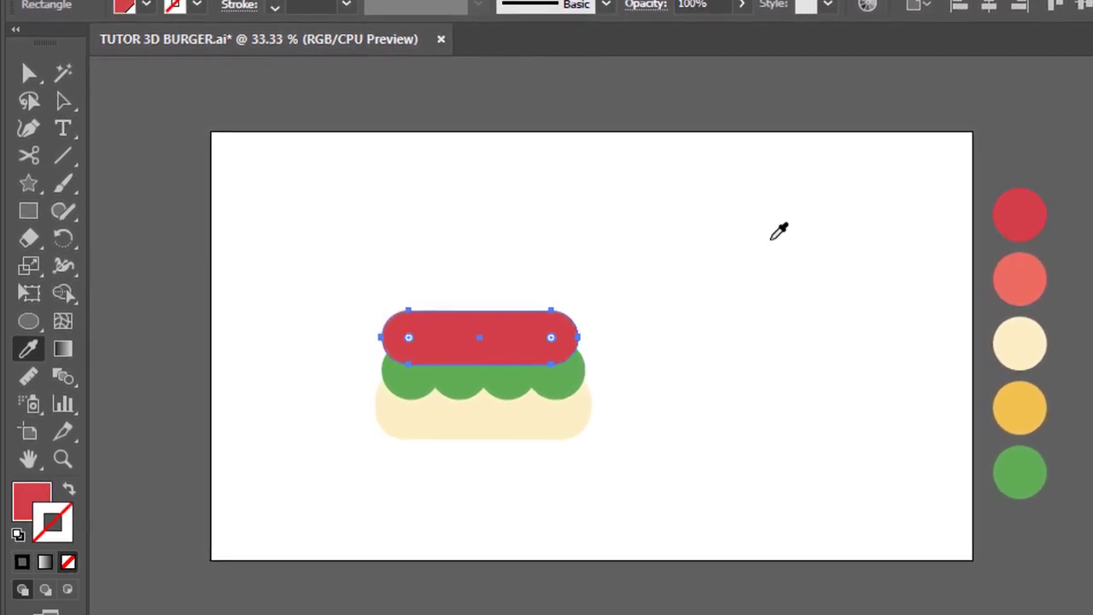
- Adjust the red bar's right edge with Direct Selection to about 351 px wide
key(a)
click(567, 339)
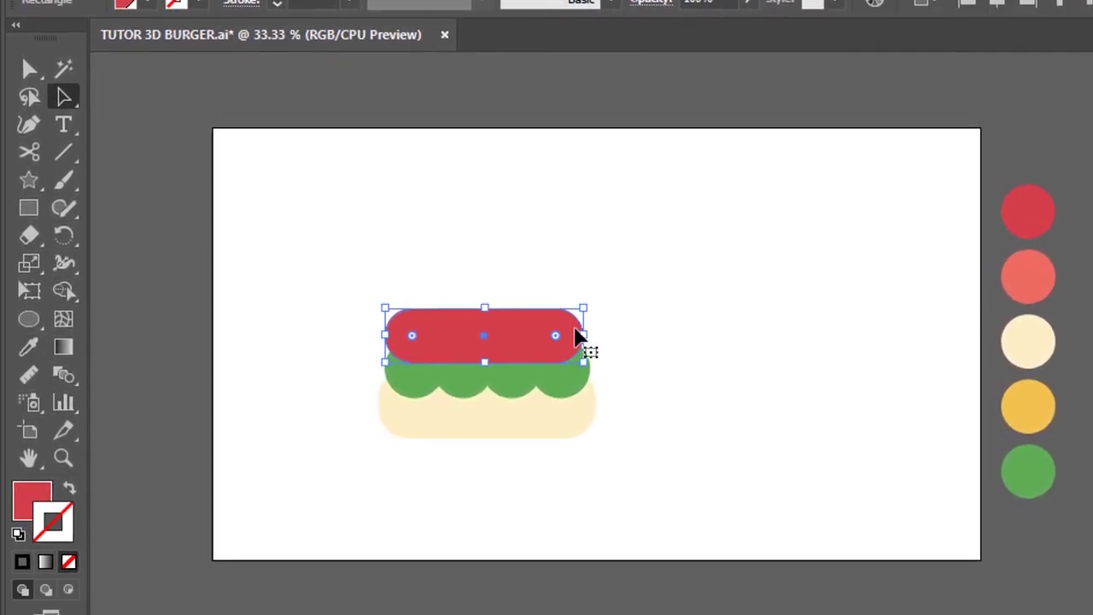
drag(585, 335, 606, 334)
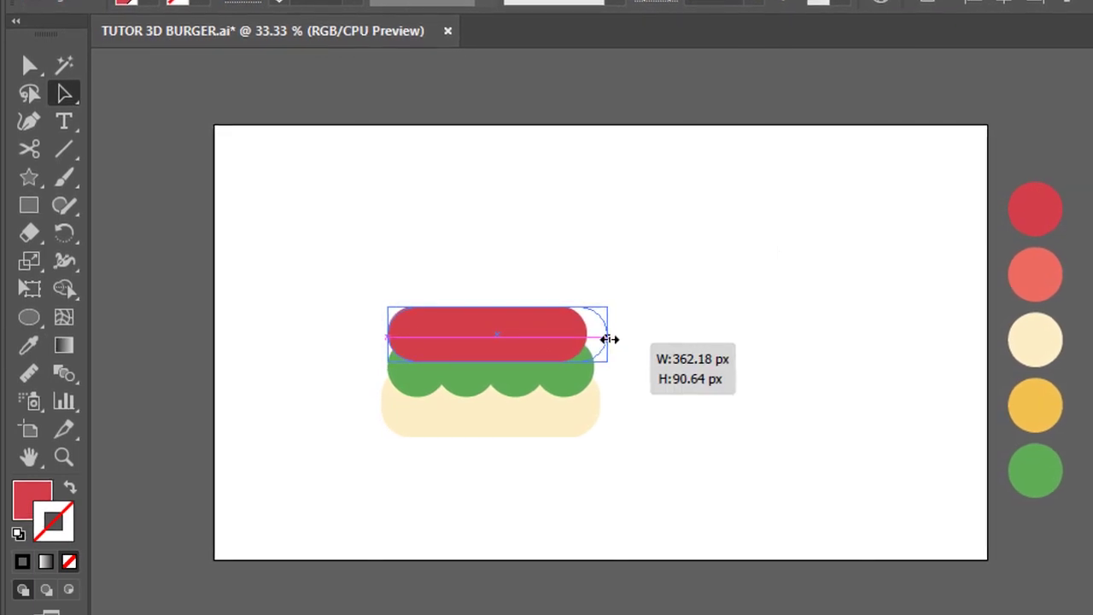
click(599, 339)
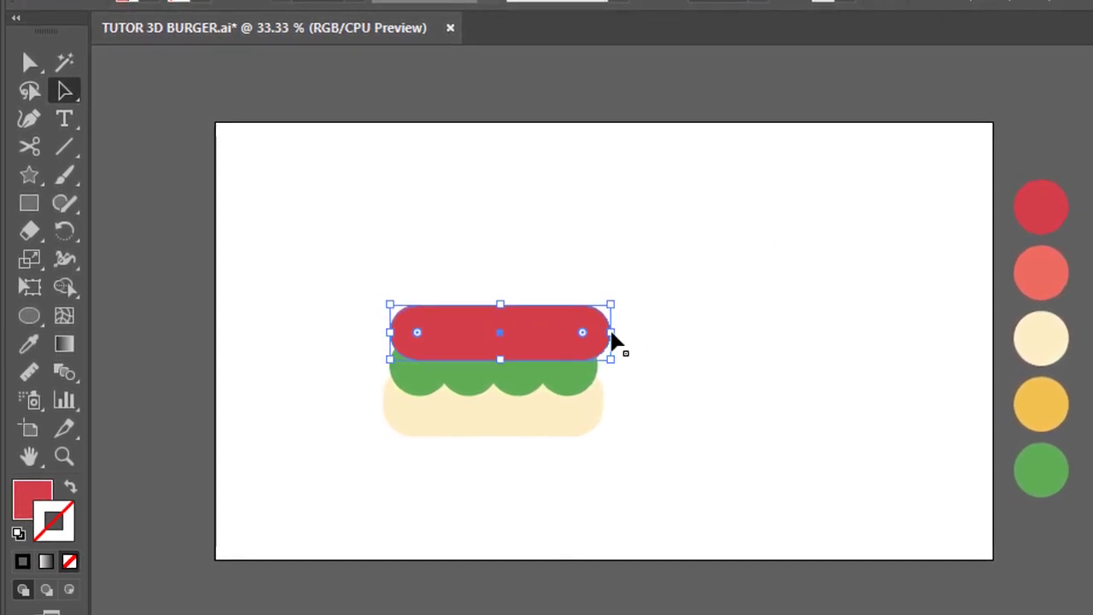
drag(613, 334, 603, 332)
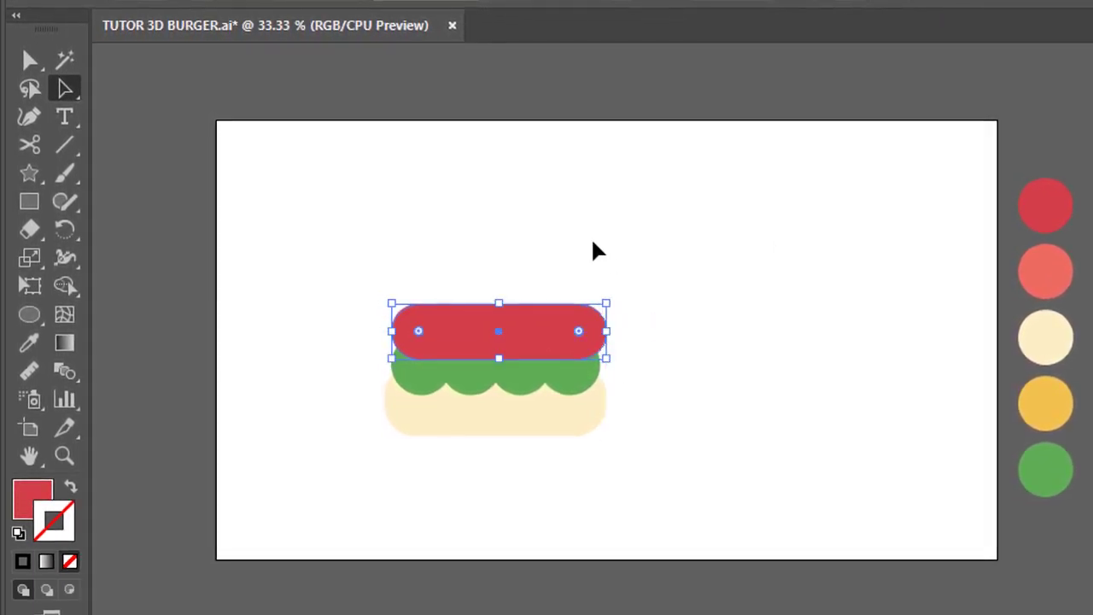
click(223, 275)
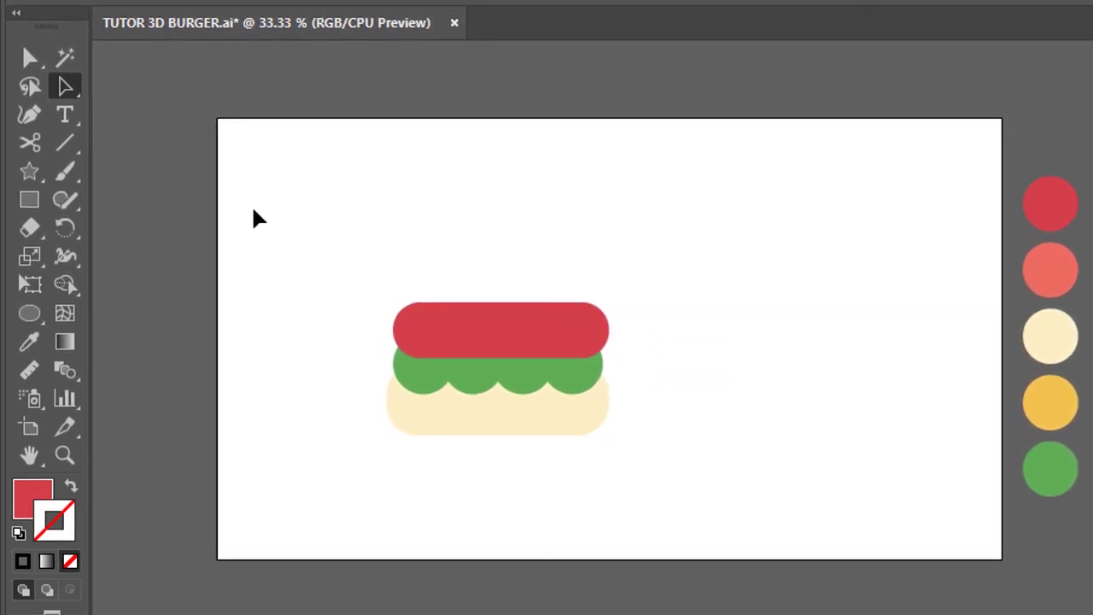
- Pen-draw an orange diamond cheese slice over the patty and widen it to the patty's width
key(p)
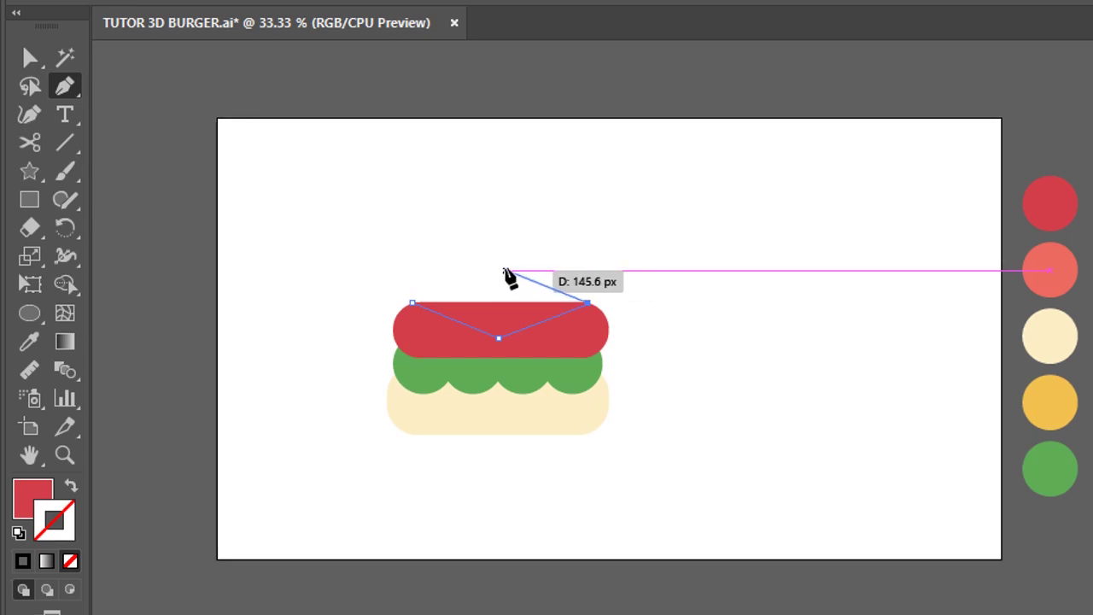
click(499, 271)
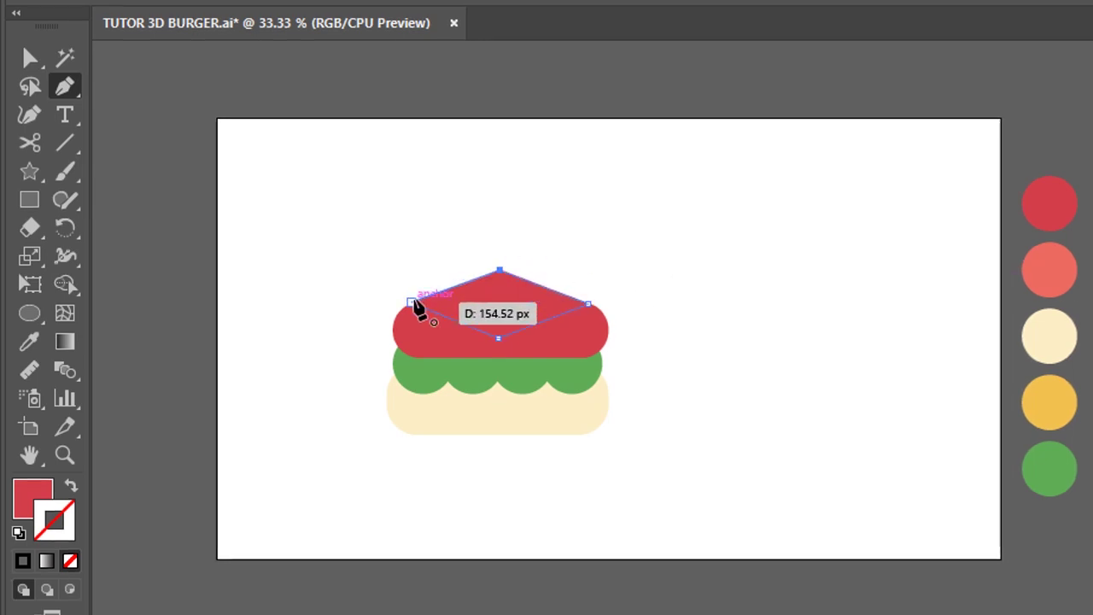
click(412, 301)
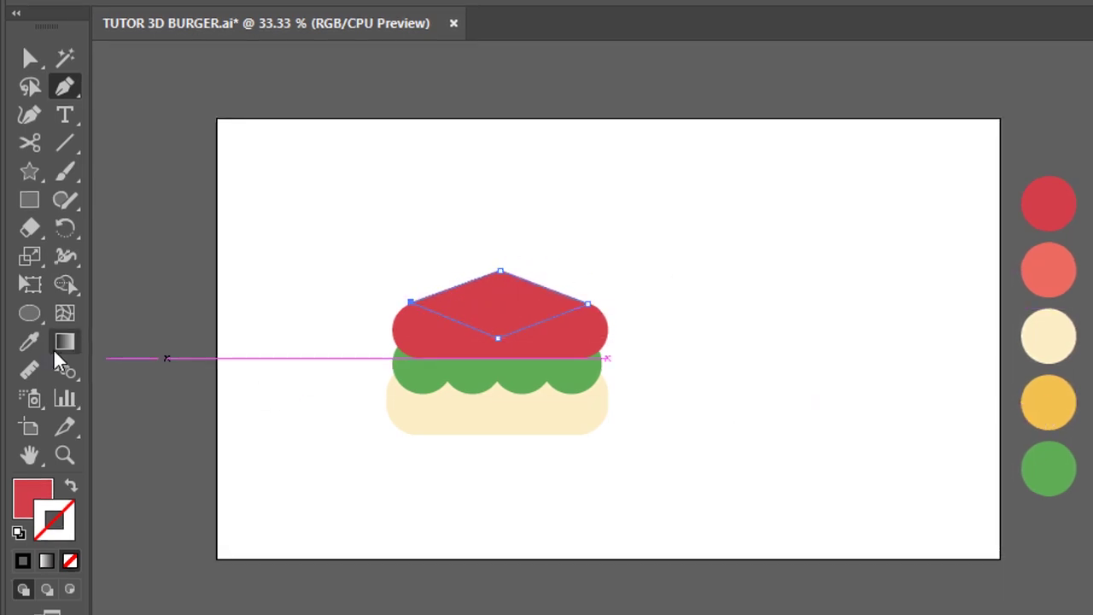
click(30, 342)
click(1054, 400)
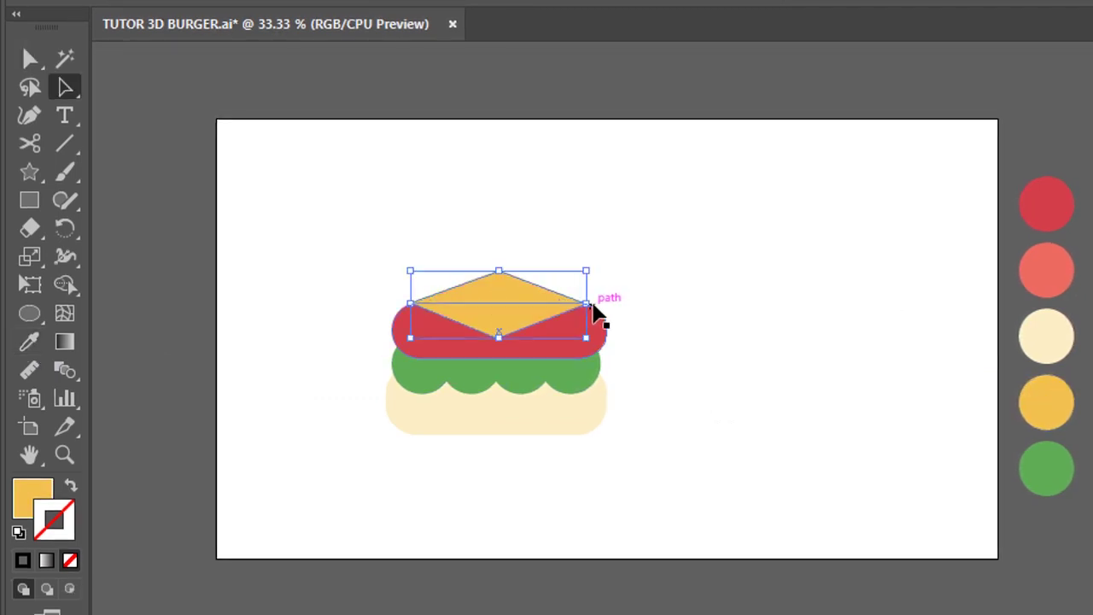
drag(589, 304, 648, 295)
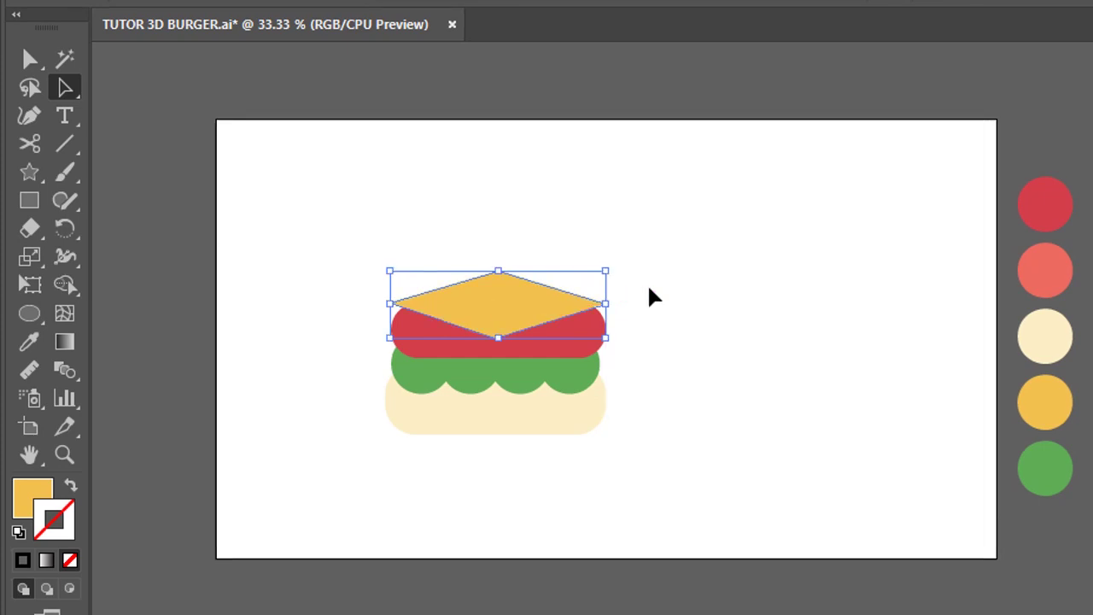
click(649, 296)
ctrl+click(437, 318)
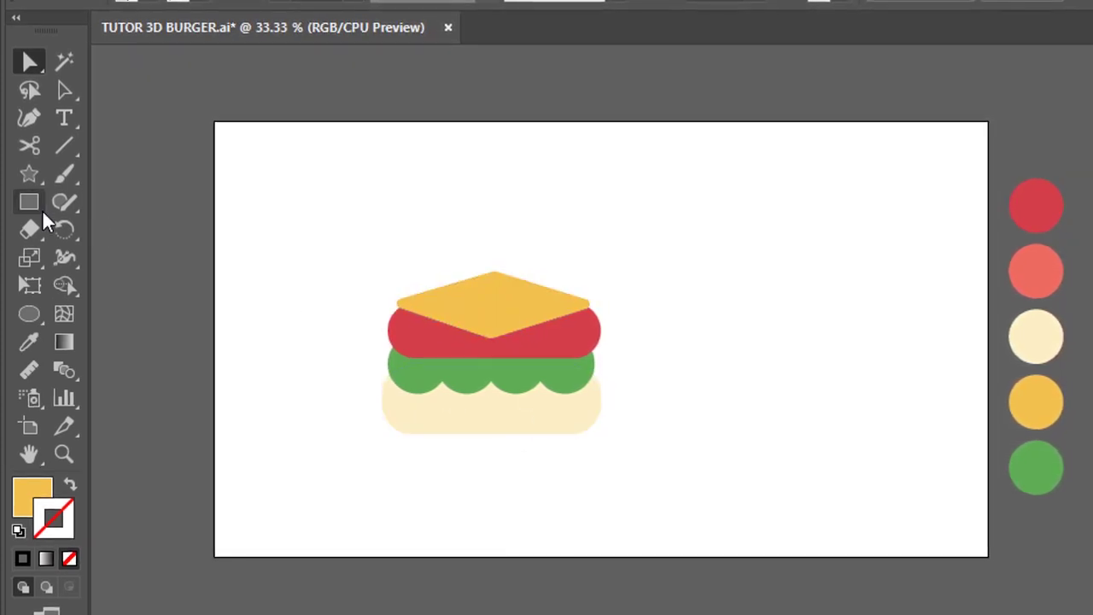
- Draw a circle, delete its bottom anchor and close it into a flat-based half-circle
click(29, 316)
mouse_move(473, 163)
mouse_down()
mouse_move(638, 268)
mouse_move(699, 262)
mouse_move(711, 320)
mouse_up()
key(v)
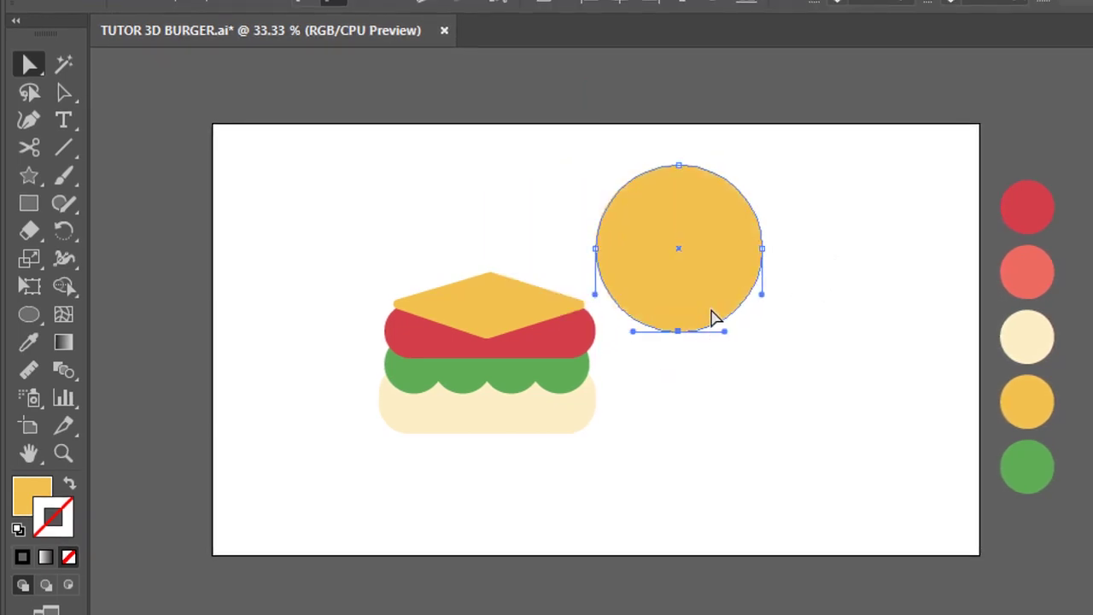
key(Delete)
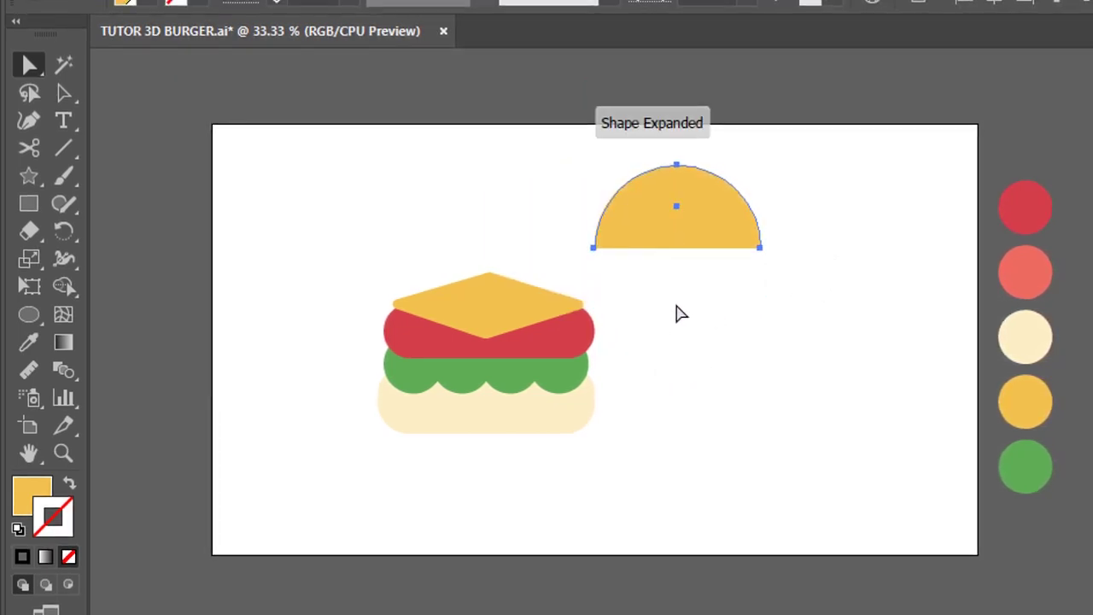
click(592, 248)
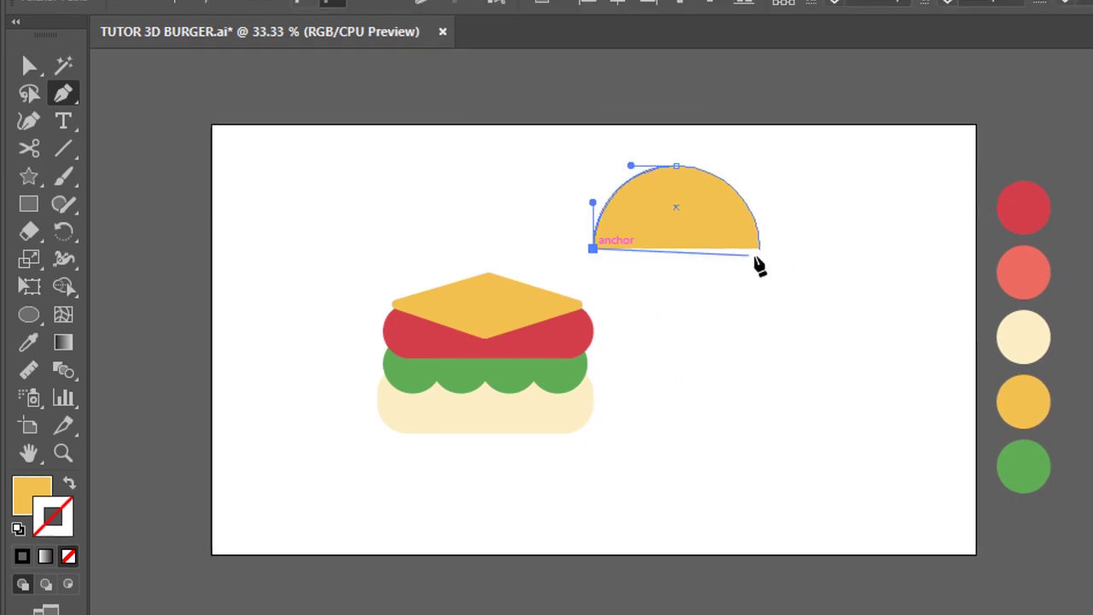
click(758, 248)
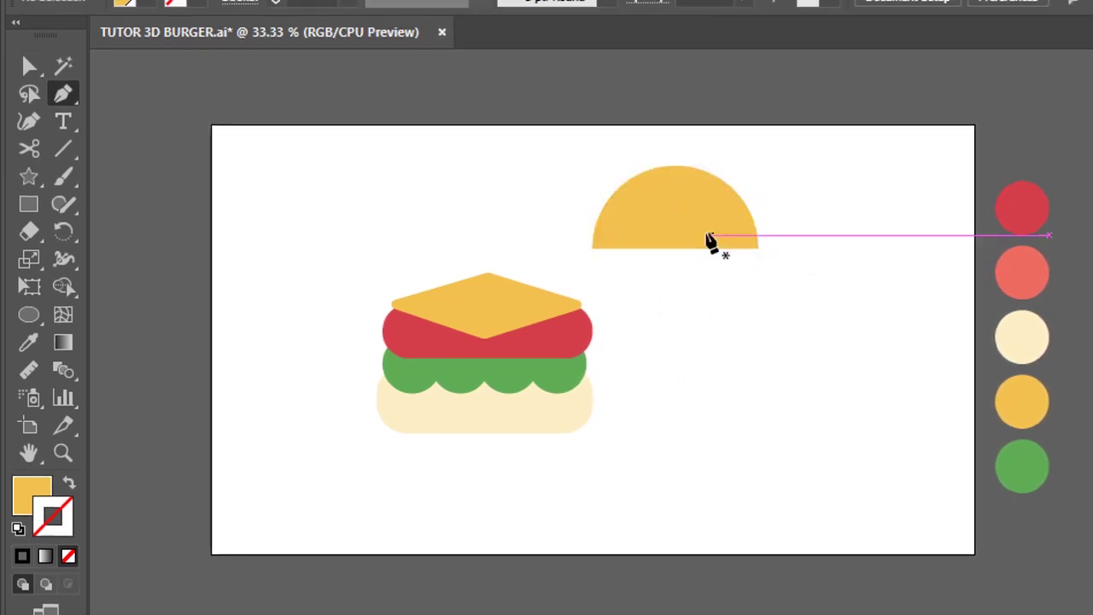
- Fill the half-circle cream and move it onto the cheese as the top bun
key(v)
click(709, 235)
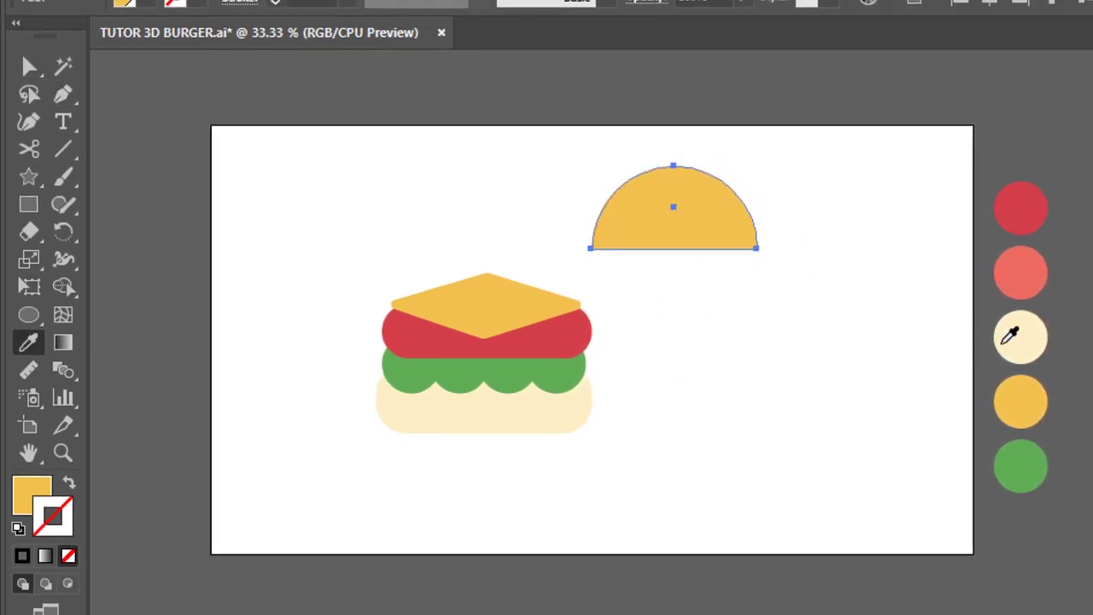
click(1007, 340)
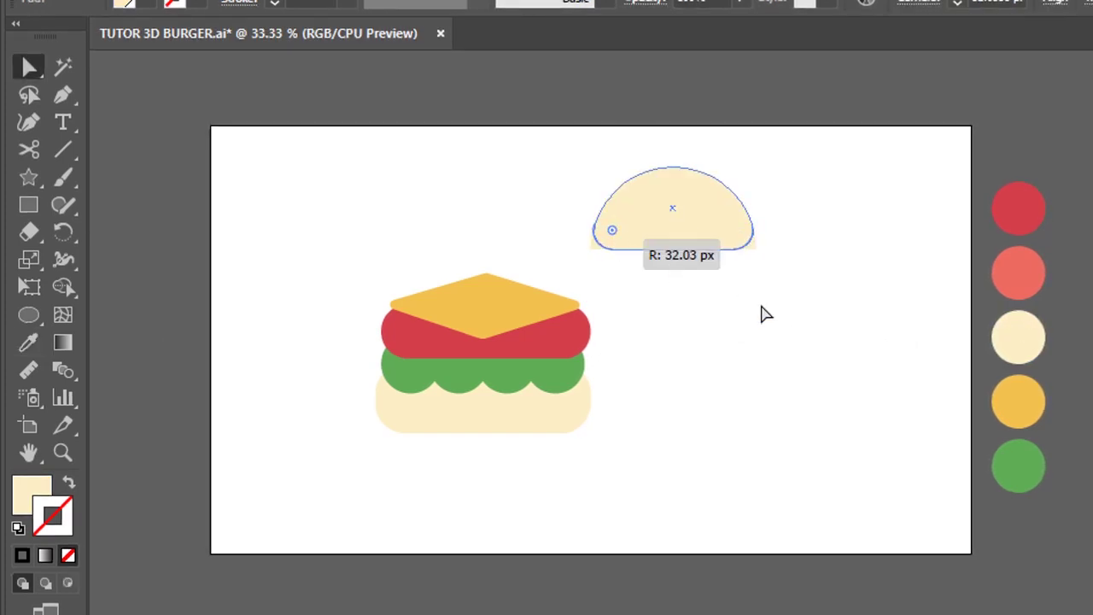
key(a)
mouse_move(700, 230)
mouse_down()
mouse_move(478, 292)
mouse_move(580, 265)
mouse_move(588, 273)
mouse_up()
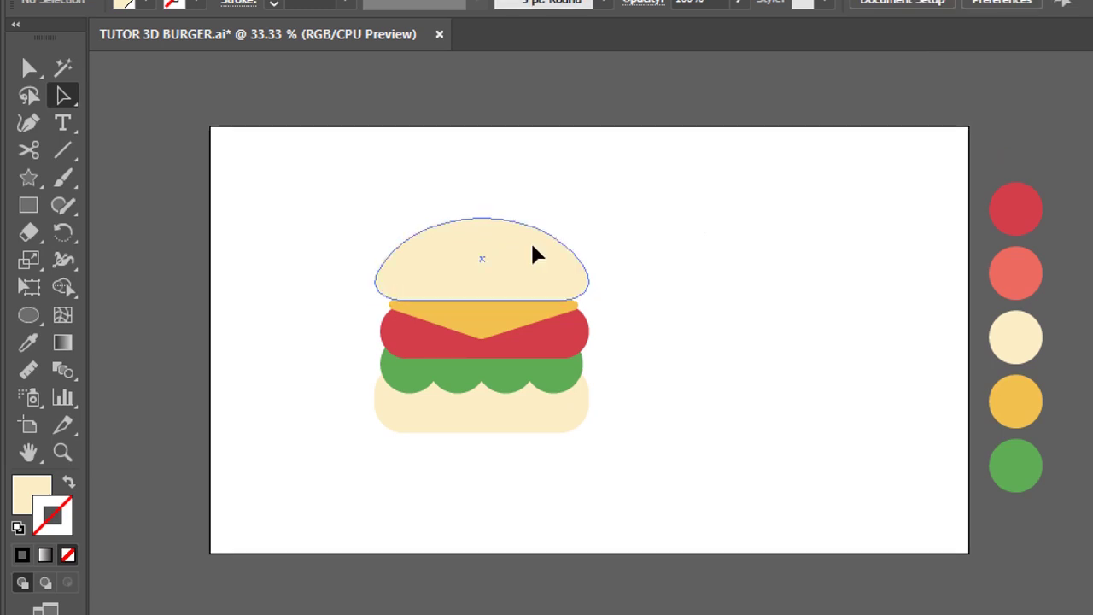
- Widen the cheese to bun width, thin the patty from its top edge, and reposition the cheese
click(503, 324)
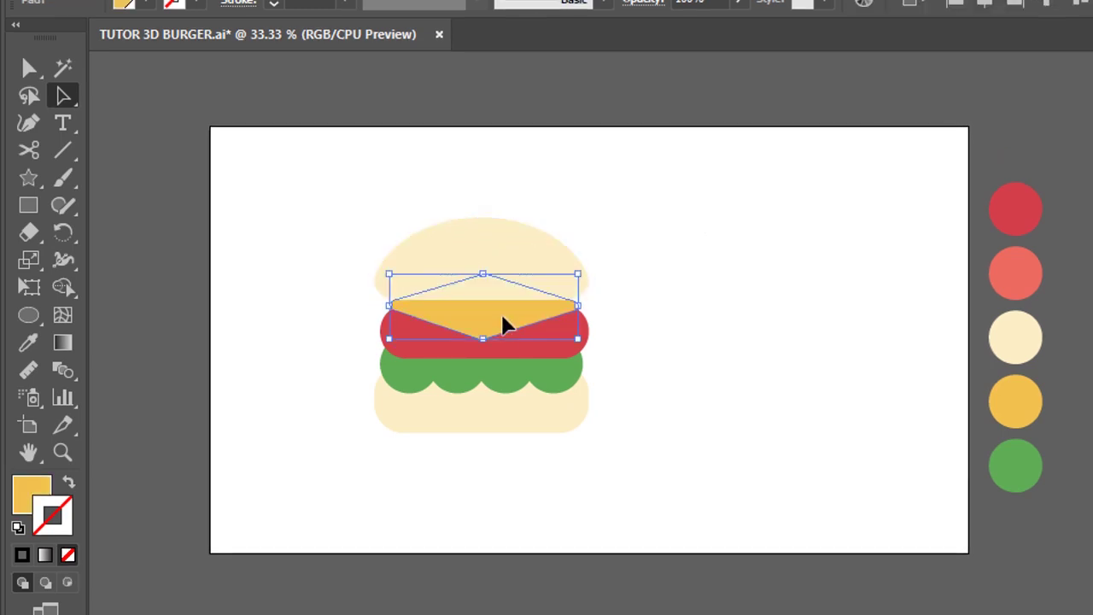
drag(583, 315, 588, 305)
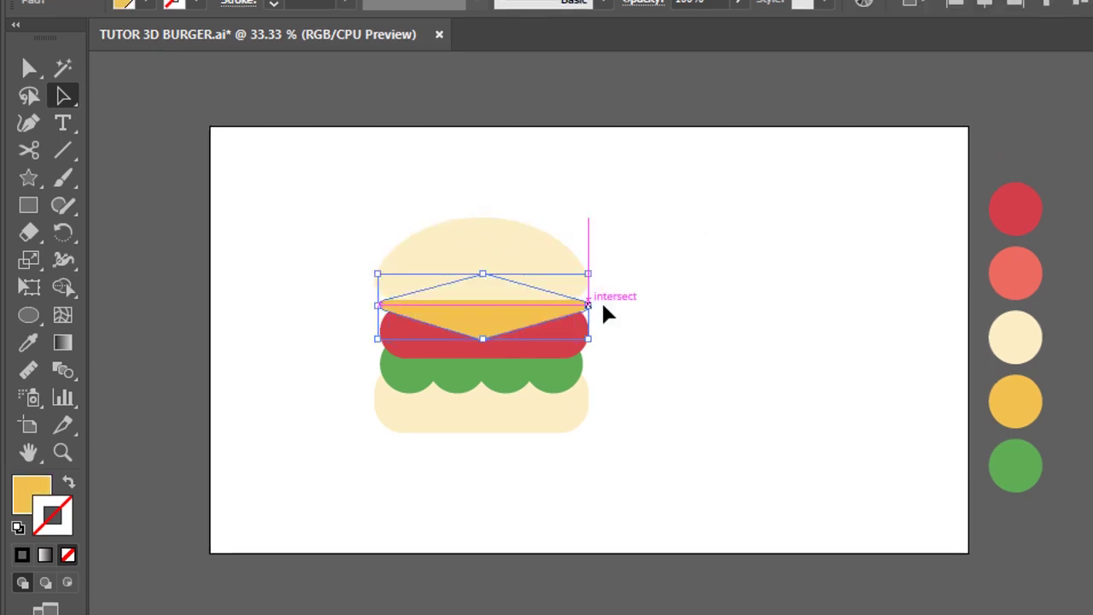
click(493, 324)
key(v)
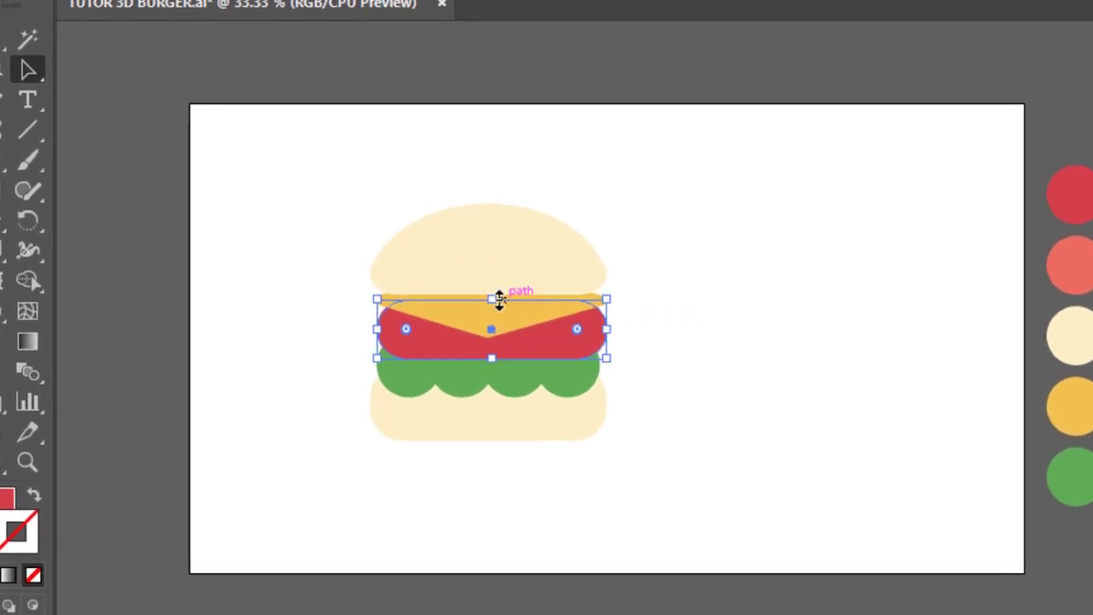
drag(484, 305, 627, 161)
shift+click(547, 319)
- Select all burger layers, place a copy to the right, and rotate the left burger 45°
click(948, 86)
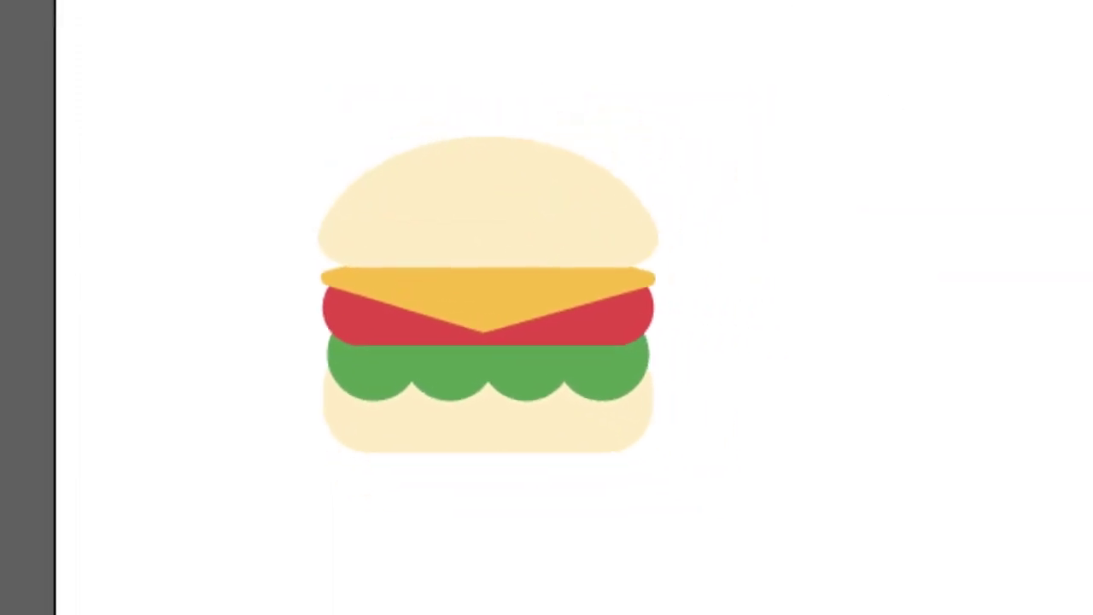
drag(246, 166, 486, 390)
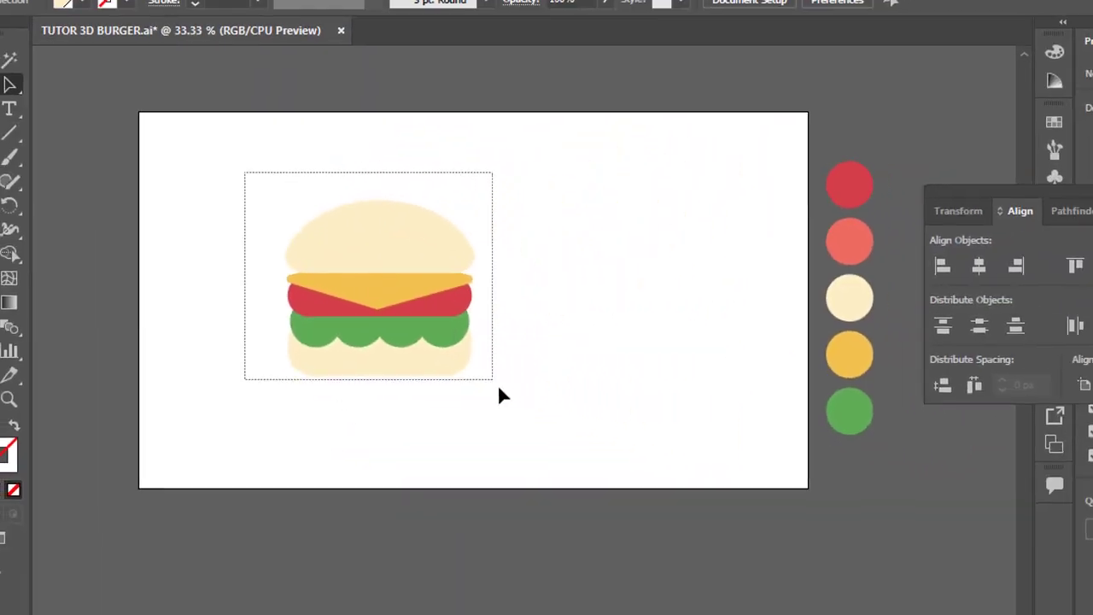
mouse_move(365, 296)
mouse_down()
mouse_move(573, 301)
mouse_move(316, 300)
mouse_up()
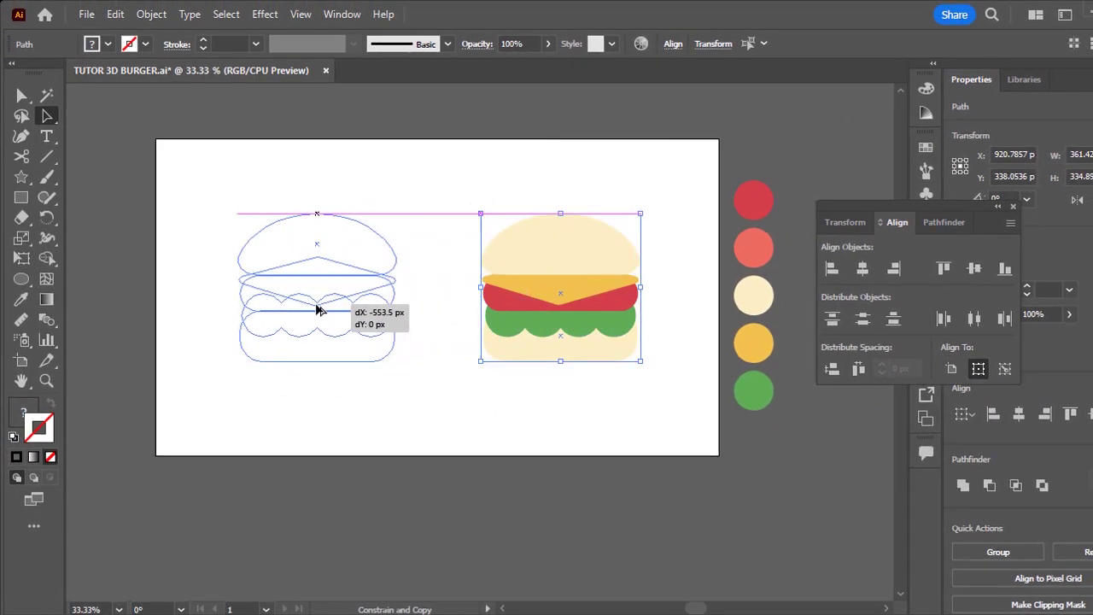
mouse_move(405, 214)
mouse_down()
mouse_move(357, 209)
mouse_move(378, 210)
mouse_up()
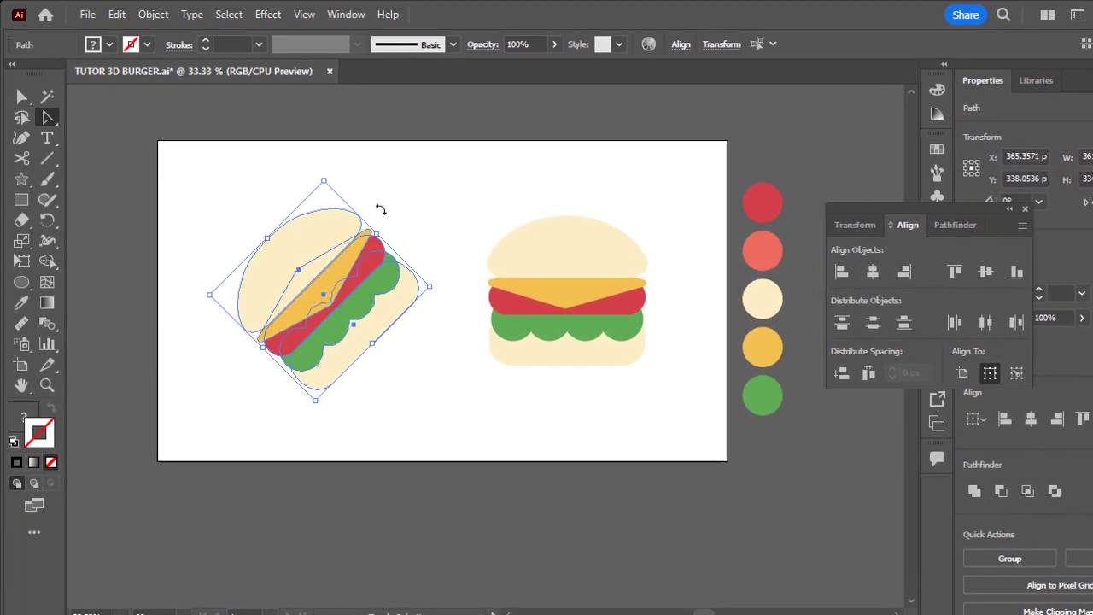
click(426, 202)
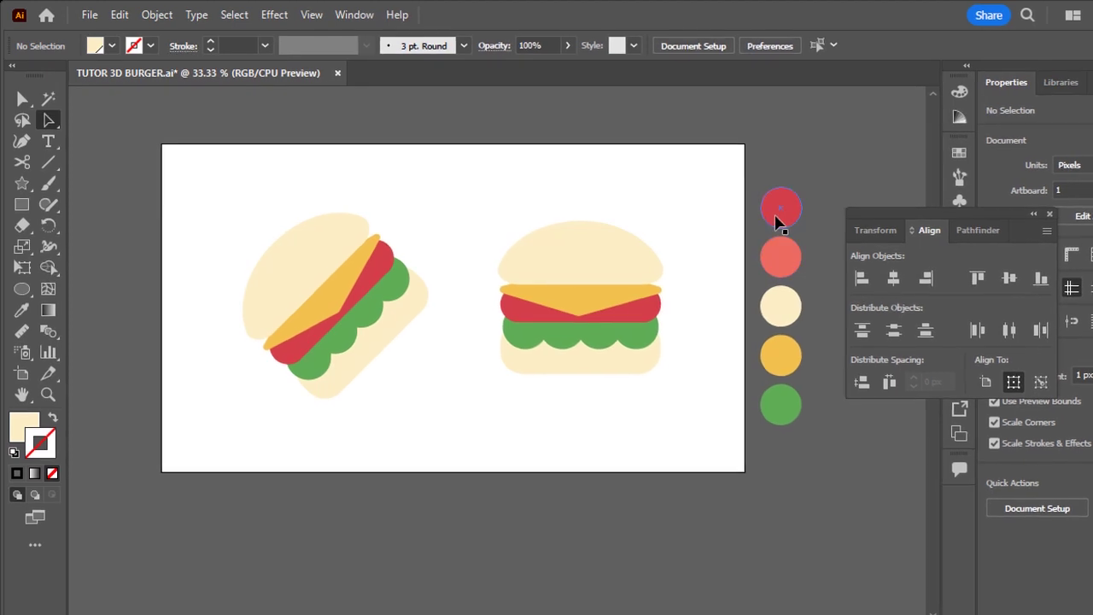
- Draw a rectangle covering the whole 1280 × 720 px artboard
key(m)
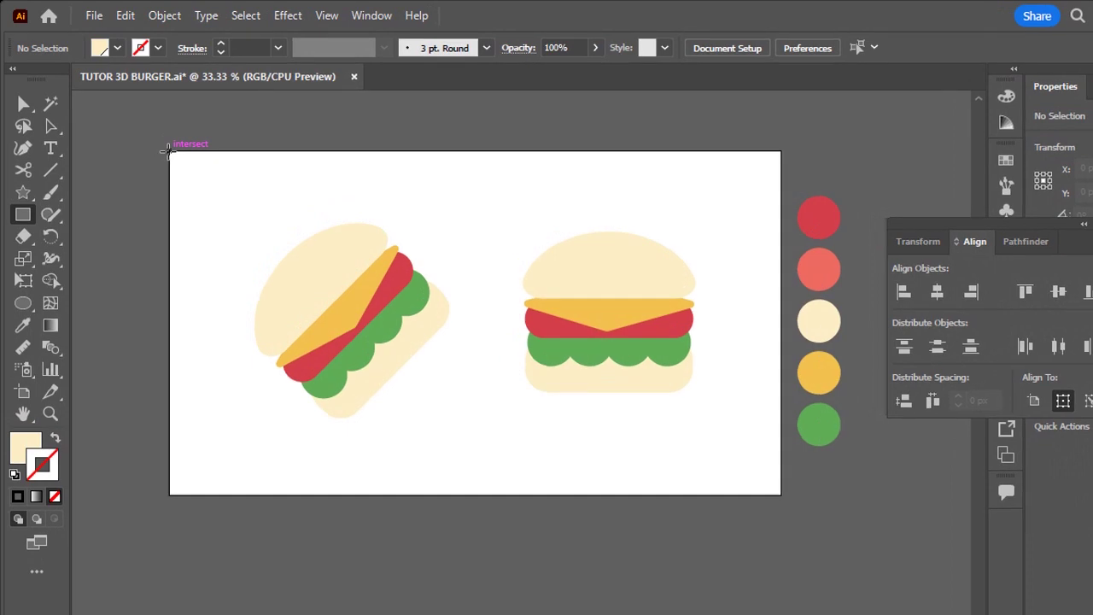
drag(169, 152, 782, 494)
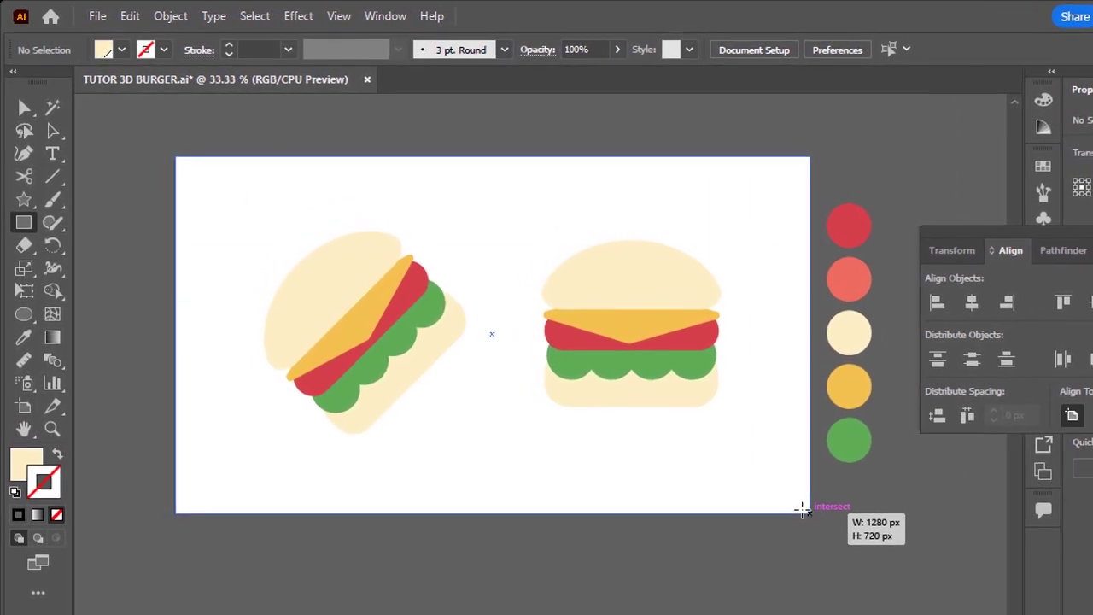
drag(802, 508, 804, 507)
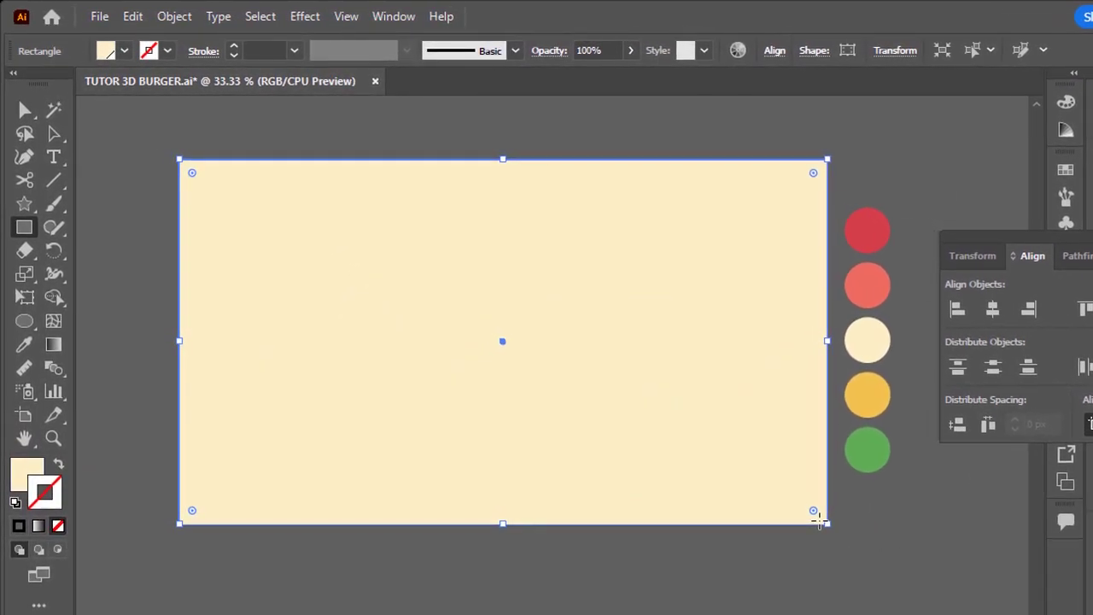
- Send the background rectangle behind both burgers and fill it with the coral sample
key(ctrl+shift+bracketleft)
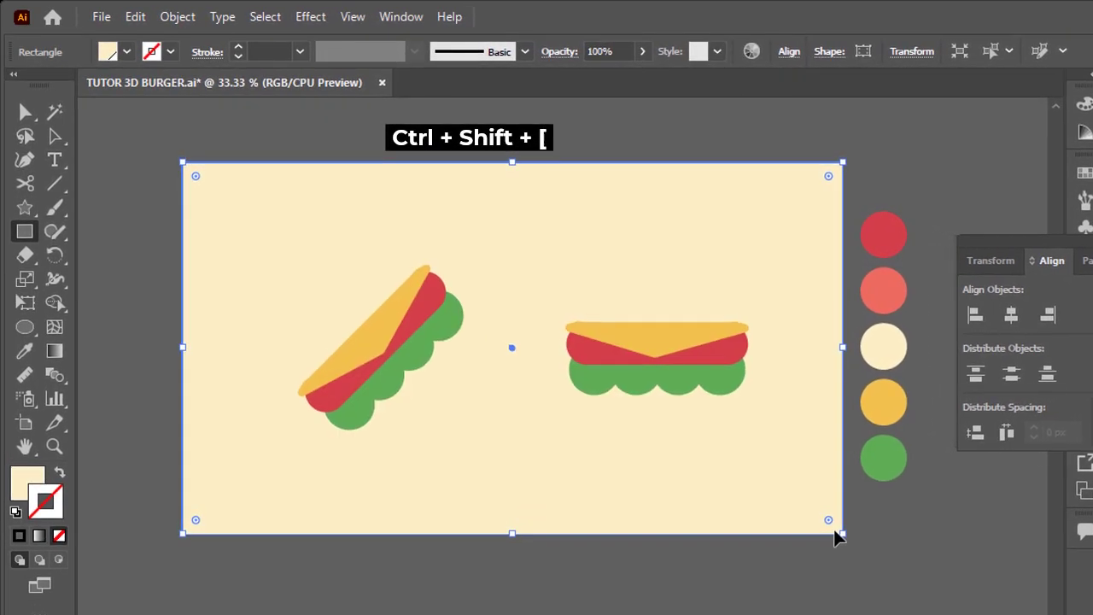
key(i)
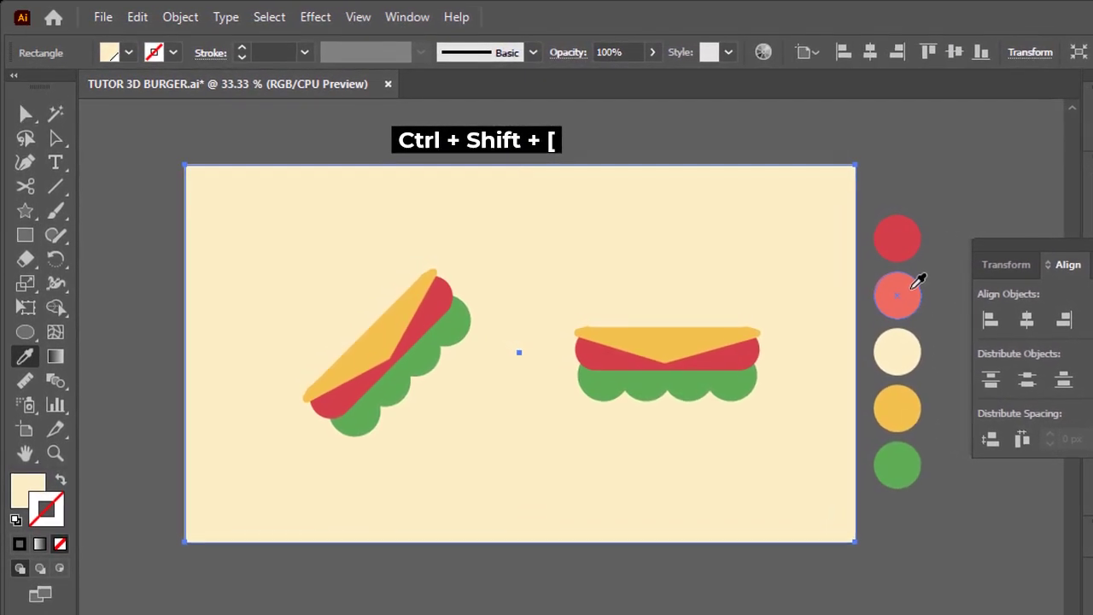
click(910, 283)
key(v)
click(910, 135)
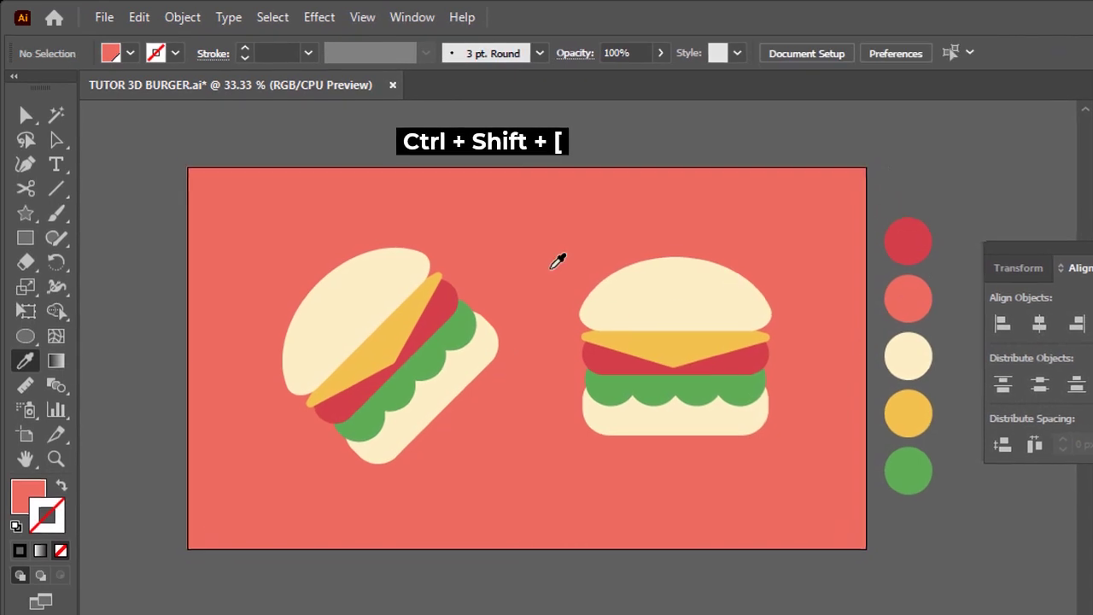
- Draw a flat ellipse below the left burger and open the Gradient panel
click(25, 339)
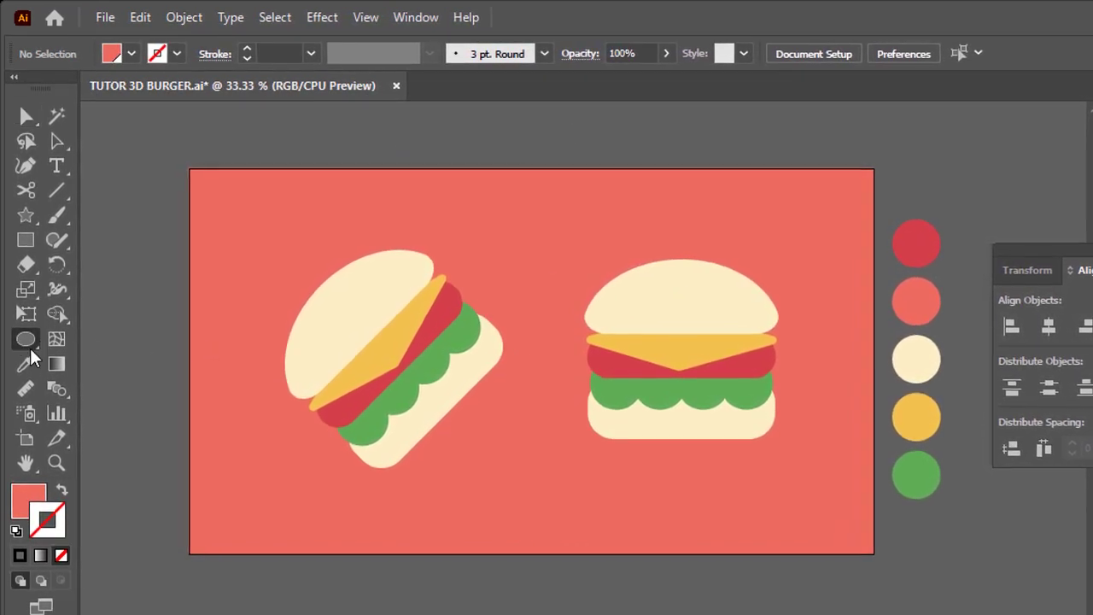
drag(352, 508, 456, 526)
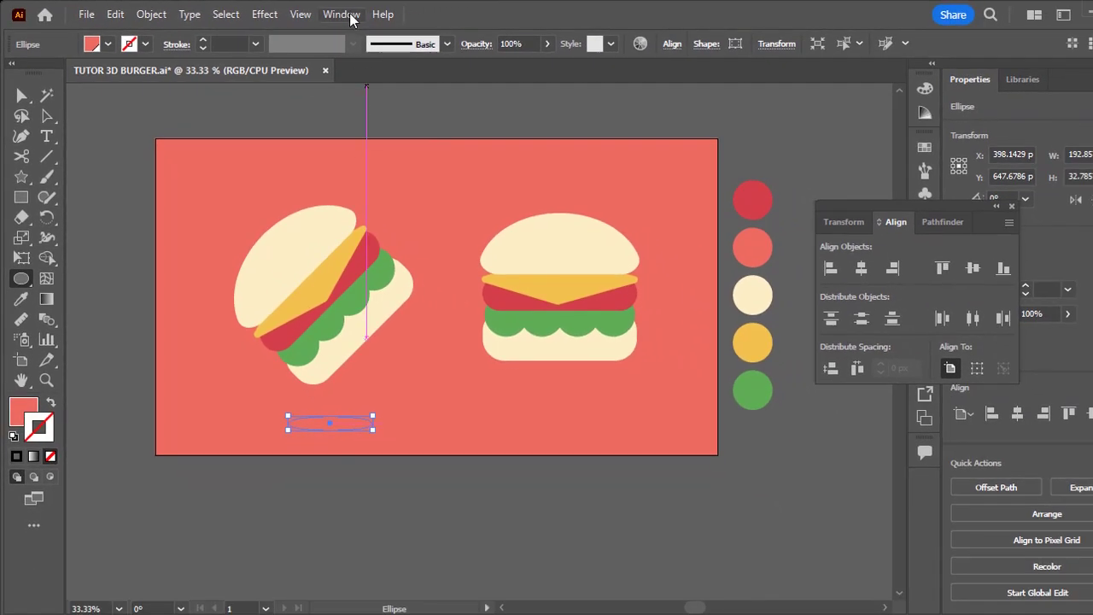
click(346, 16)
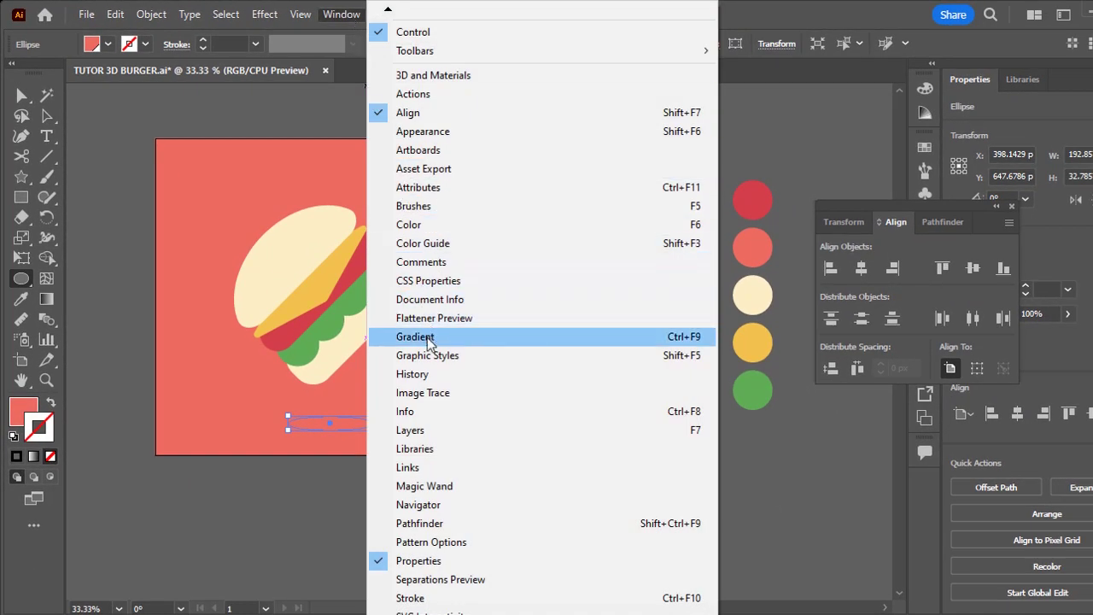
click(416, 337)
- Separate the Gradient and Transparency panels and close the Stroke panel
drag(763, 223, 773, 399)
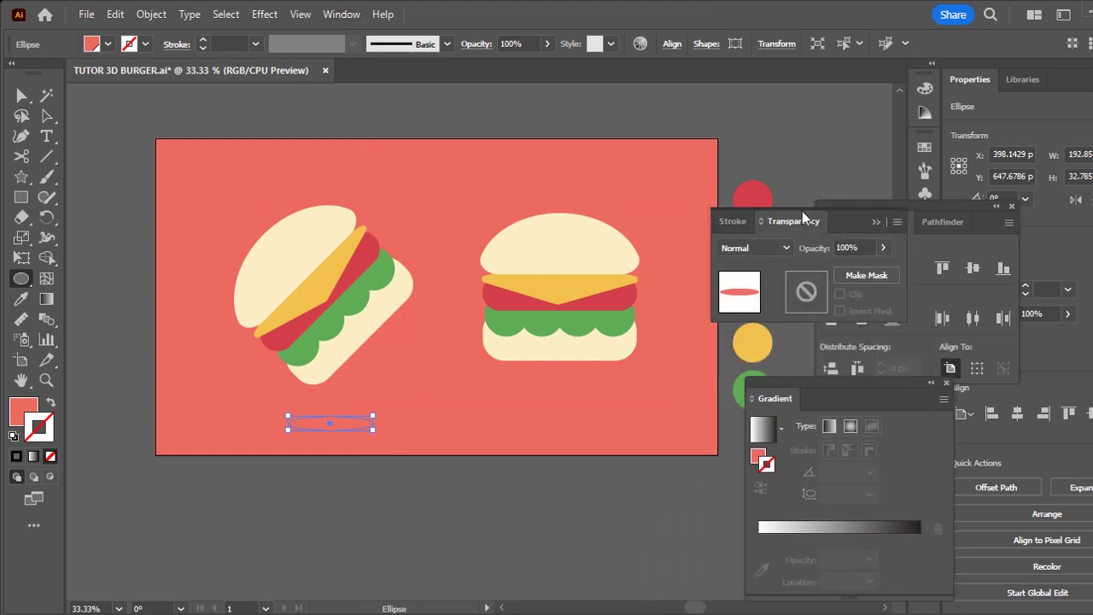
drag(802, 211, 865, 74)
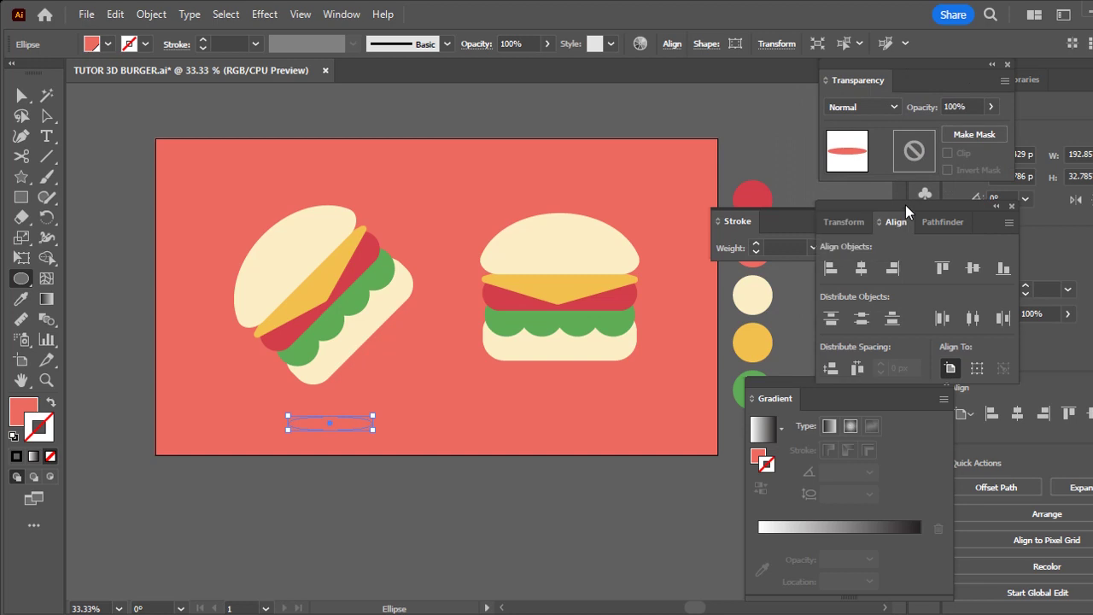
drag(776, 217, 829, 242)
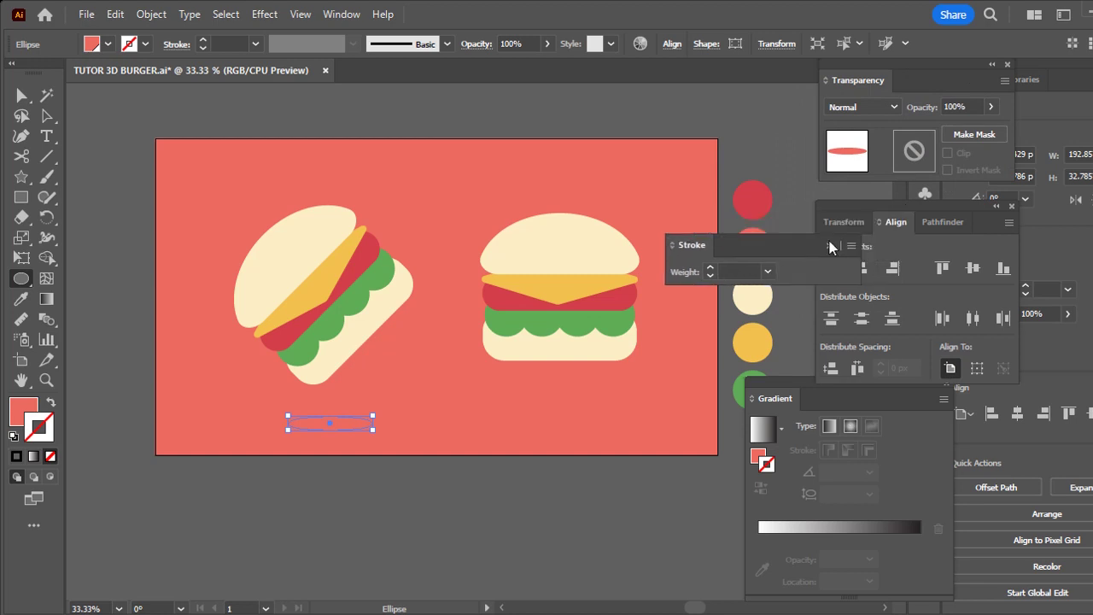
click(855, 227)
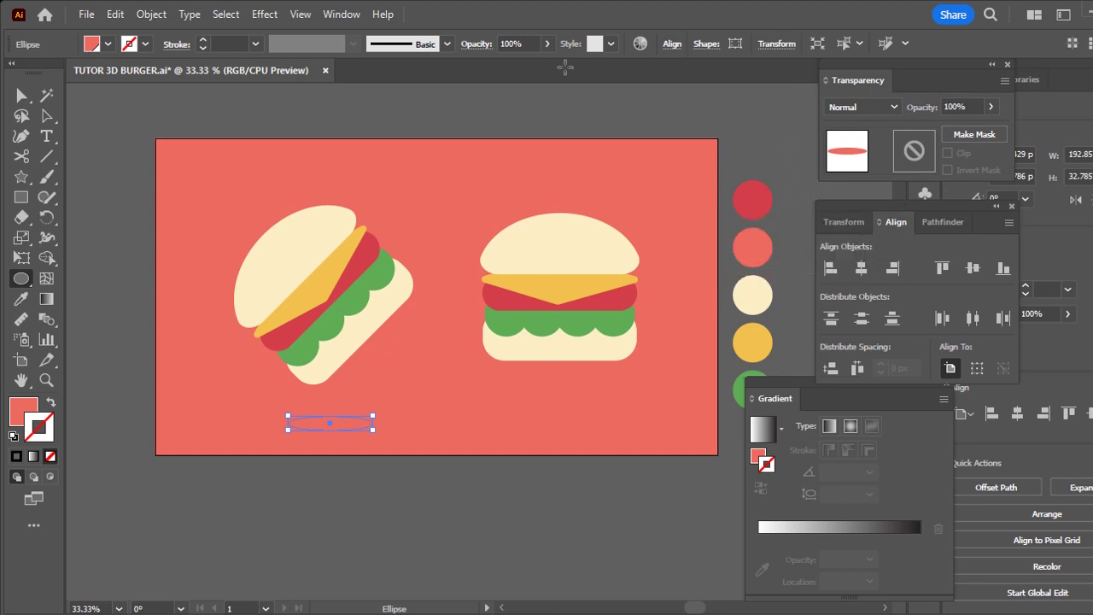
- Open the Swatches panel, enlarge it and move it aside
click(341, 16)
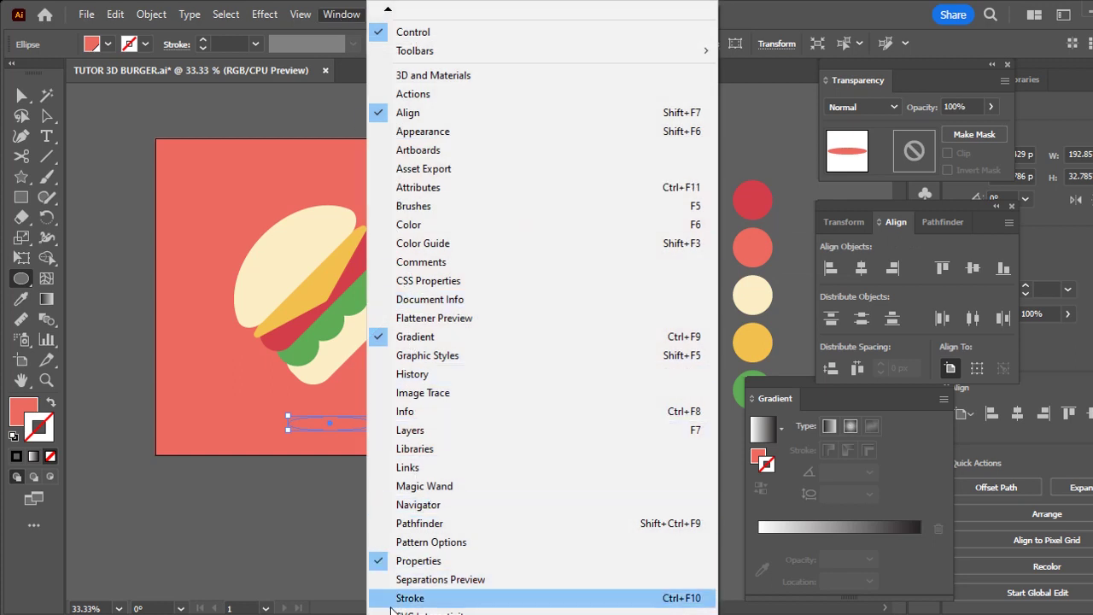
click(416, 510)
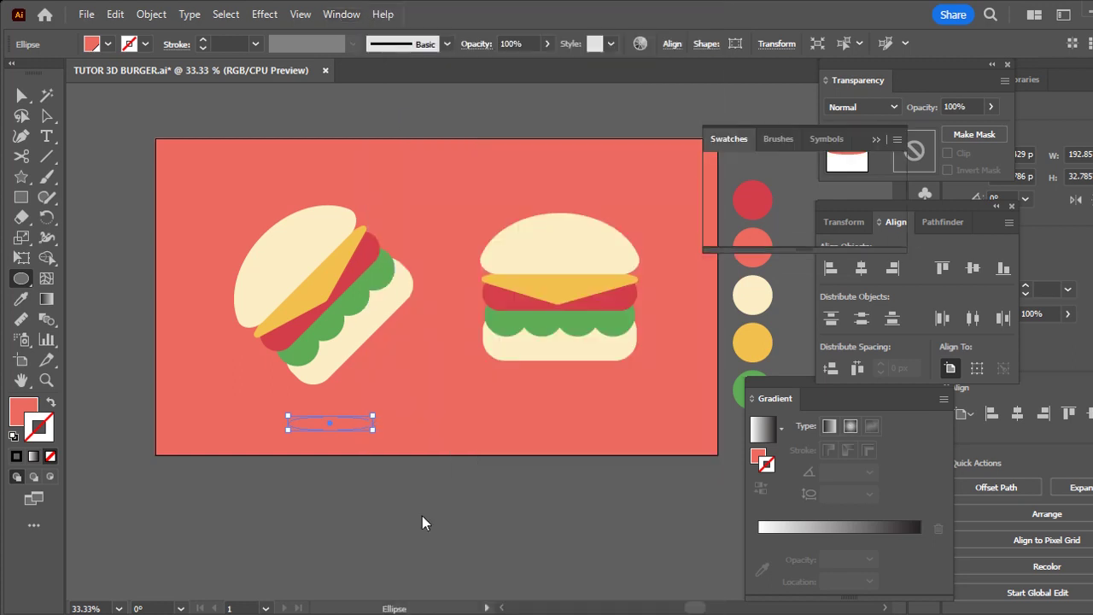
drag(877, 247, 878, 297)
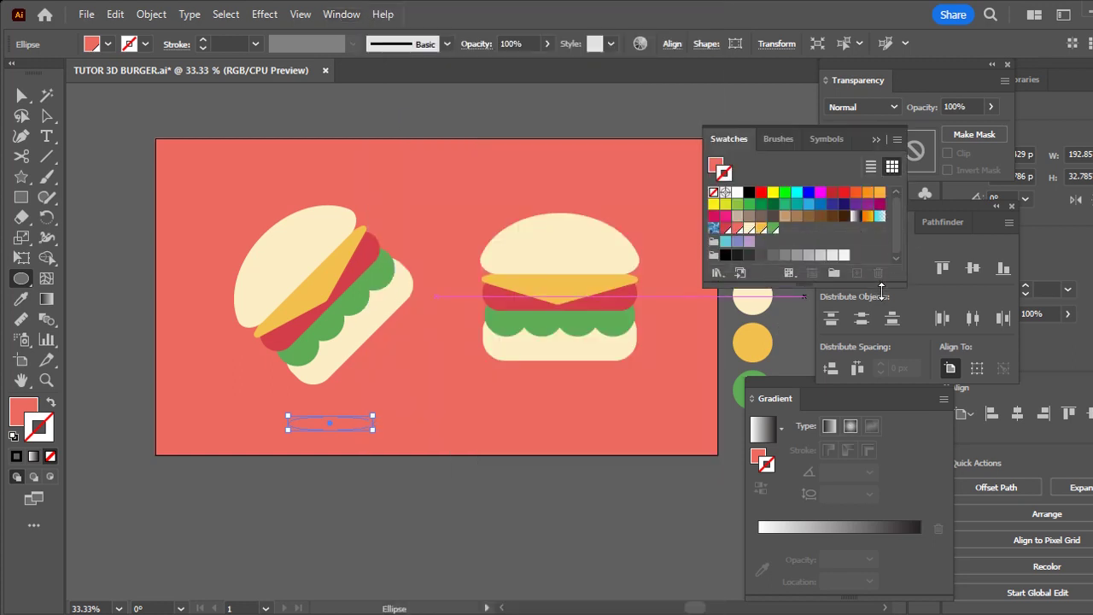
drag(872, 137, 998, 117)
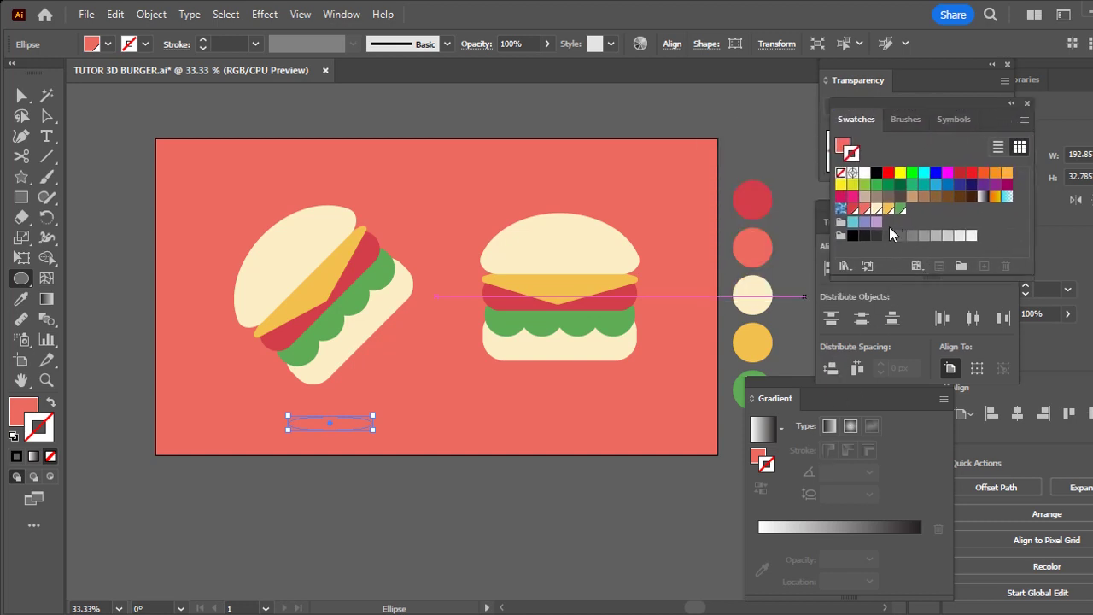
- Apply a gradient to the ellipse and make its left stop red
click(897, 536)
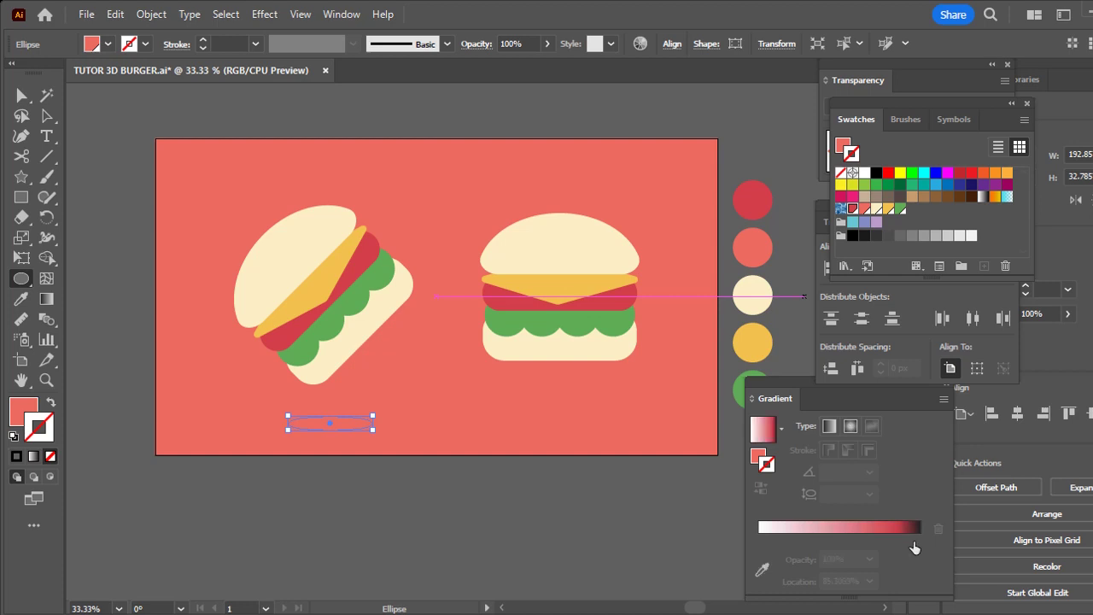
click(920, 542)
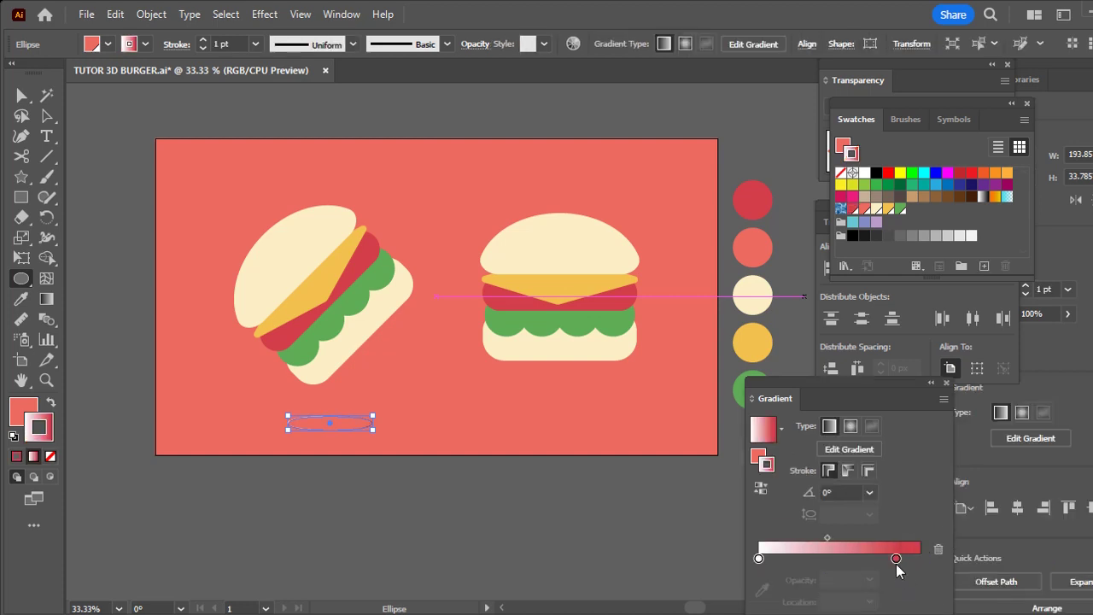
drag(895, 558, 910, 559)
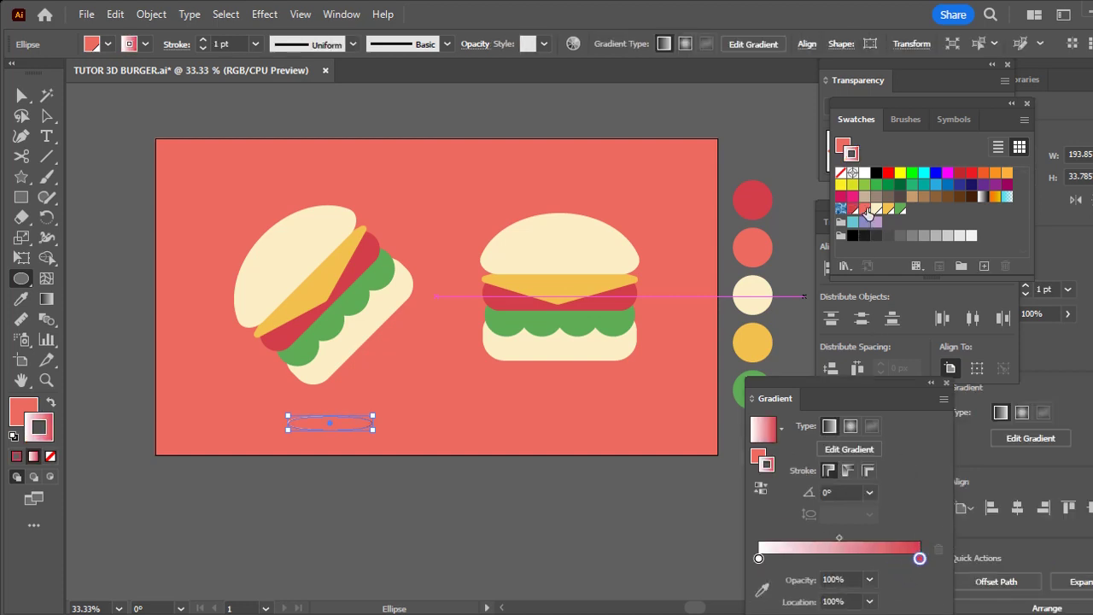
drag(868, 213, 810, 399)
drag(759, 560, 760, 560)
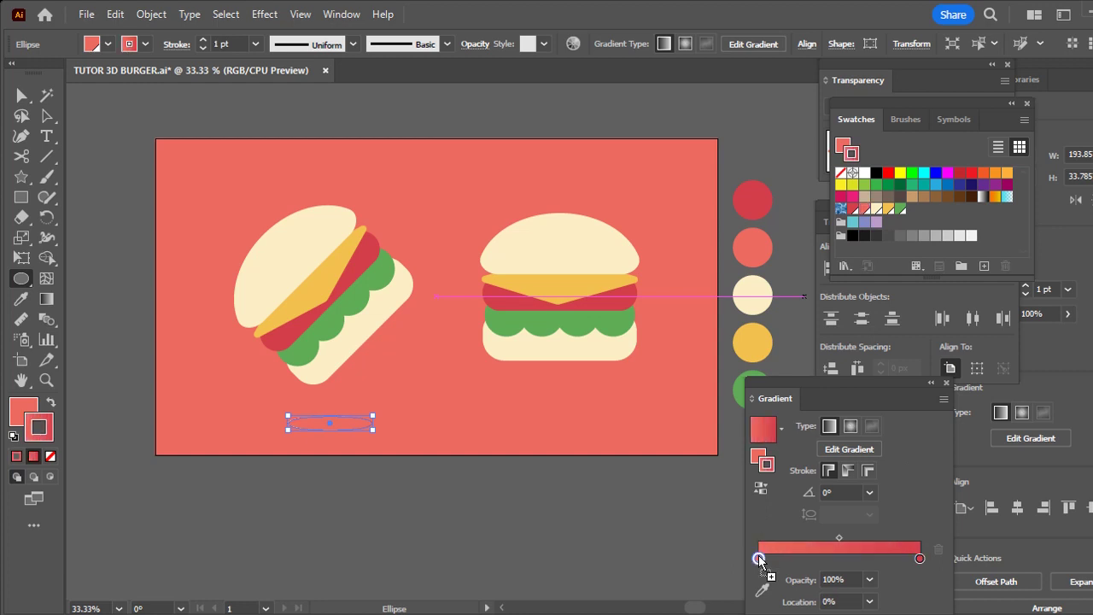
- Remove the ellipse's stroke, put the gradient on its fill, and make it radial
click(51, 403)
click(51, 455)
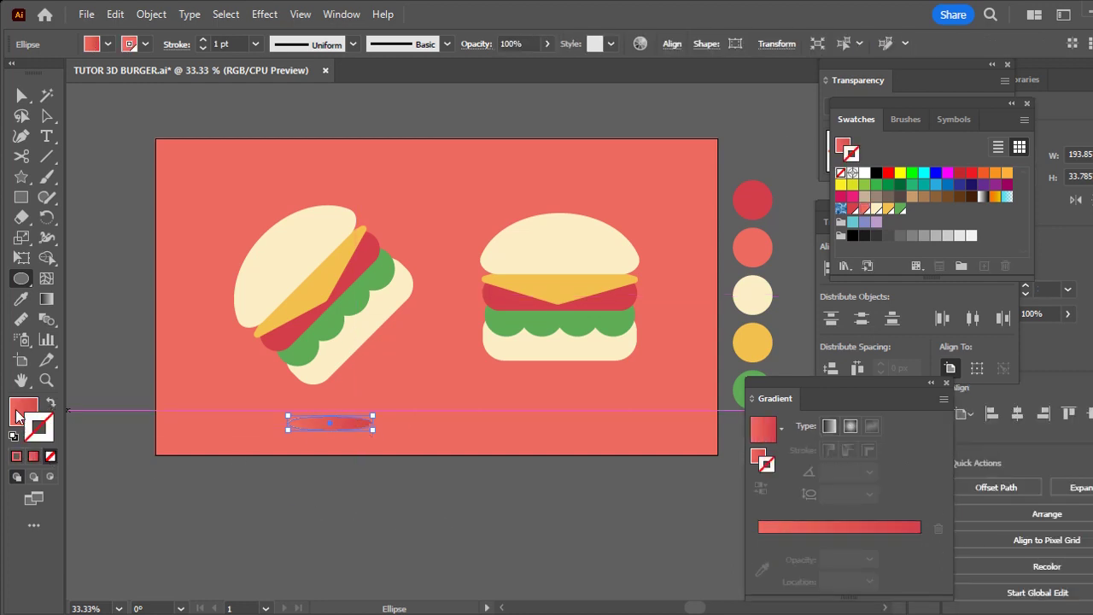
click(17, 415)
click(34, 456)
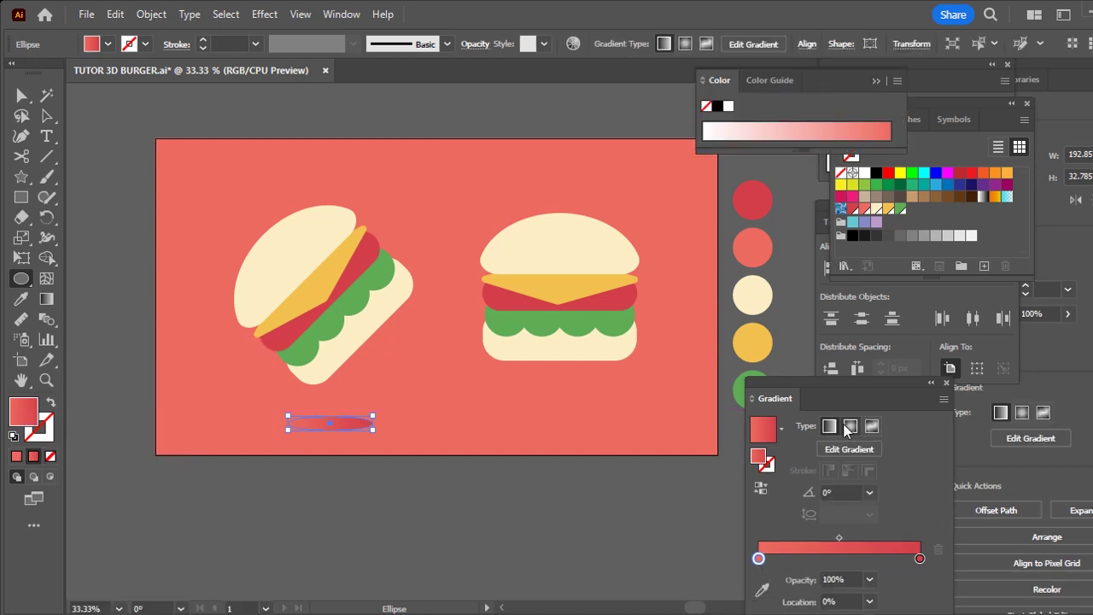
click(854, 427)
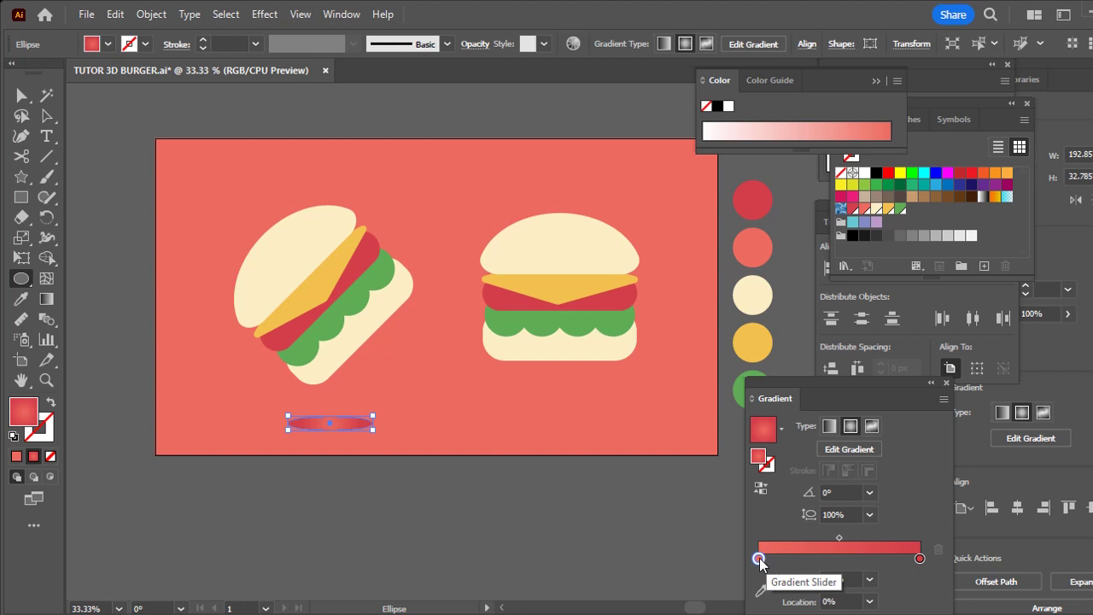
mouse_move(759, 561)
mouse_down()
mouse_move(833, 563)
mouse_move(758, 559)
mouse_up()
drag(862, 558, 884, 558)
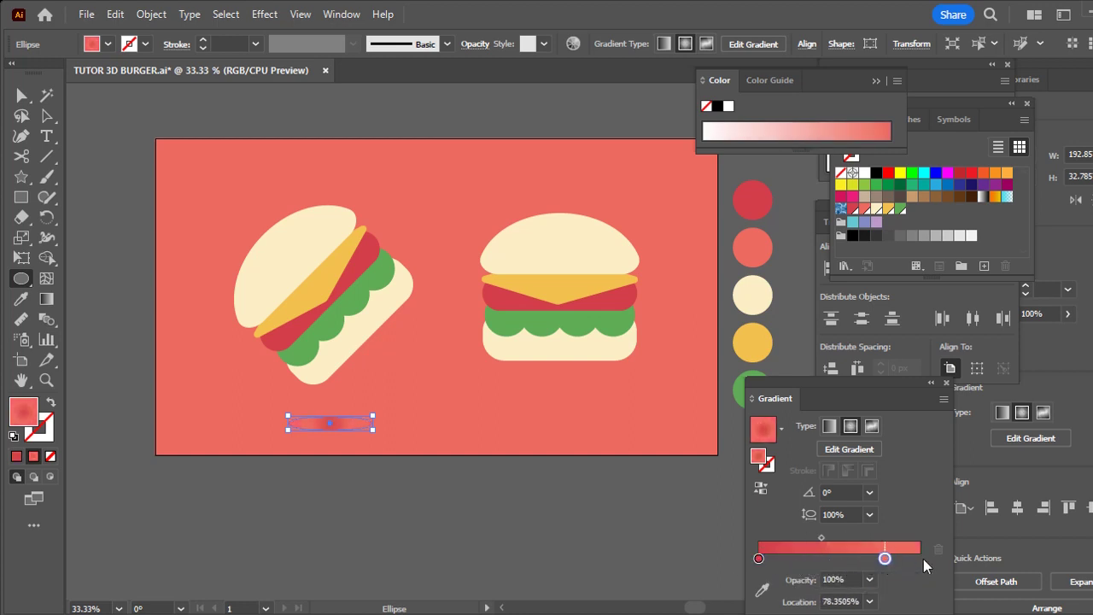
- Make the ellipse taller and shift it slightly right and down
key(a)
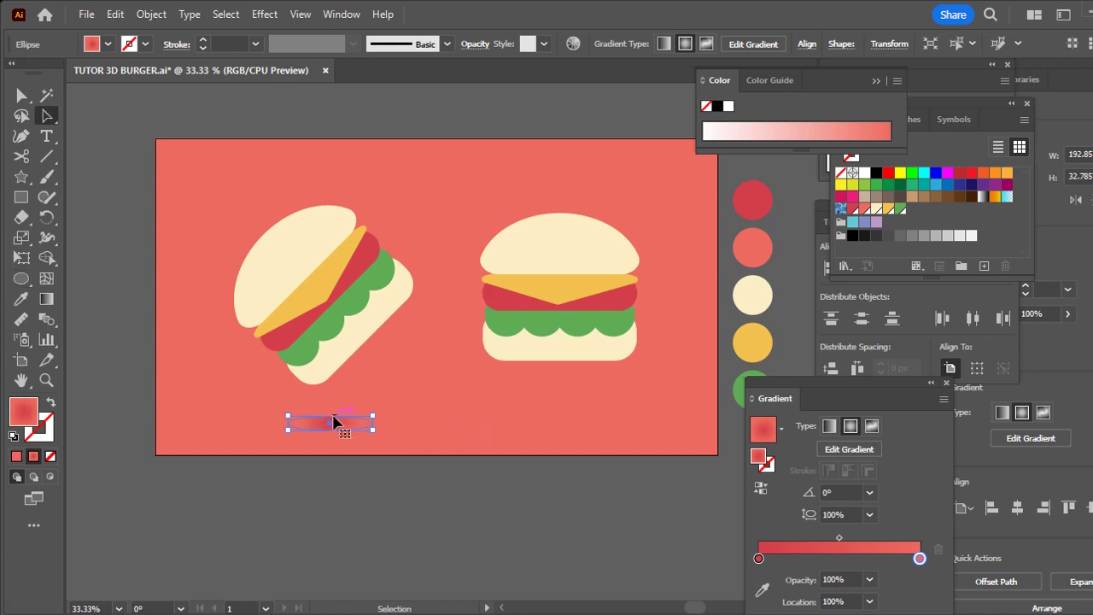
drag(372, 415, 373, 373)
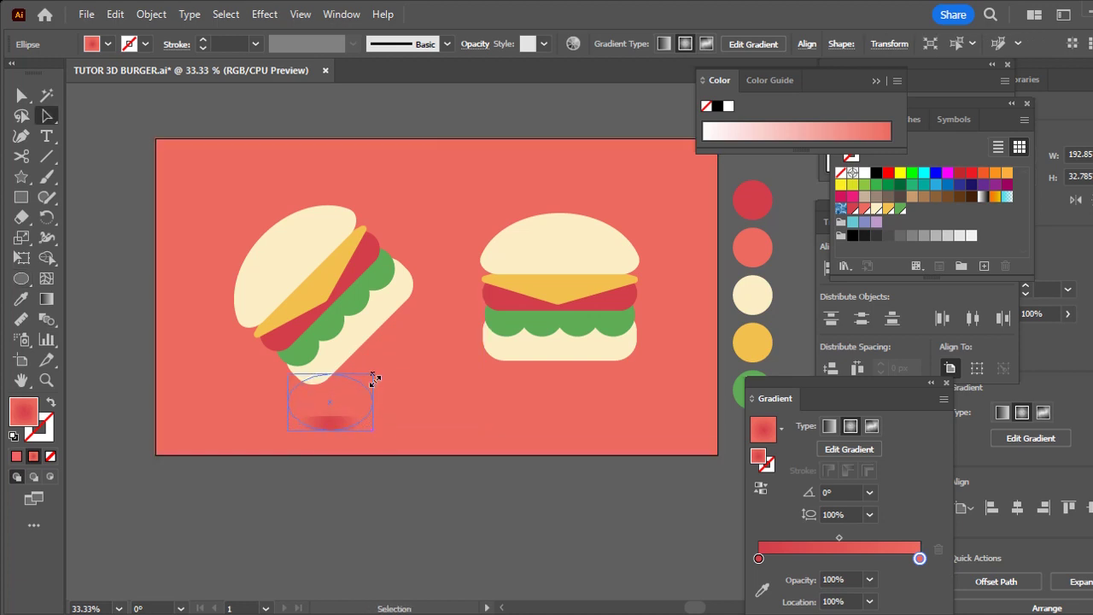
drag(357, 419, 377, 426)
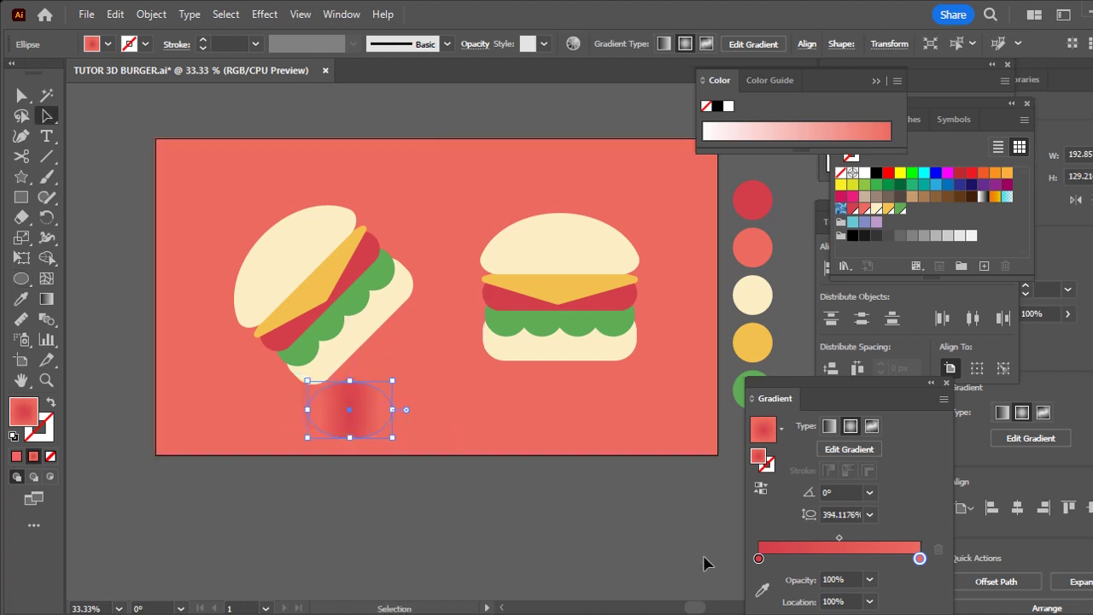
click(759, 559)
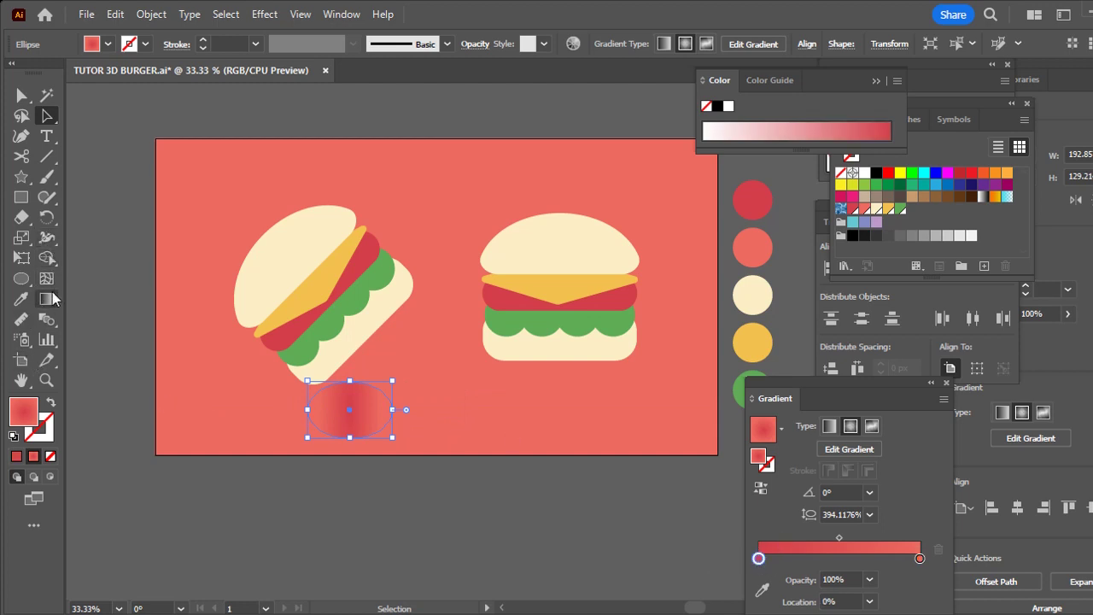
key(g)
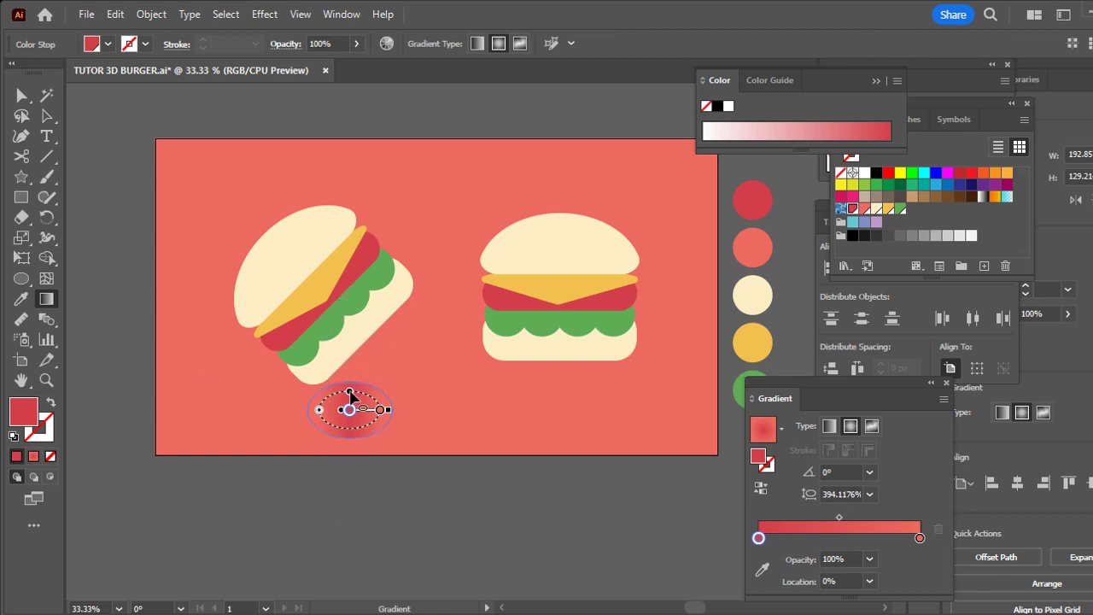
- Flatten the radial gradient and make the shadow ellipse wider and flatter
drag(351, 395, 350, 407)
key(ctrl)
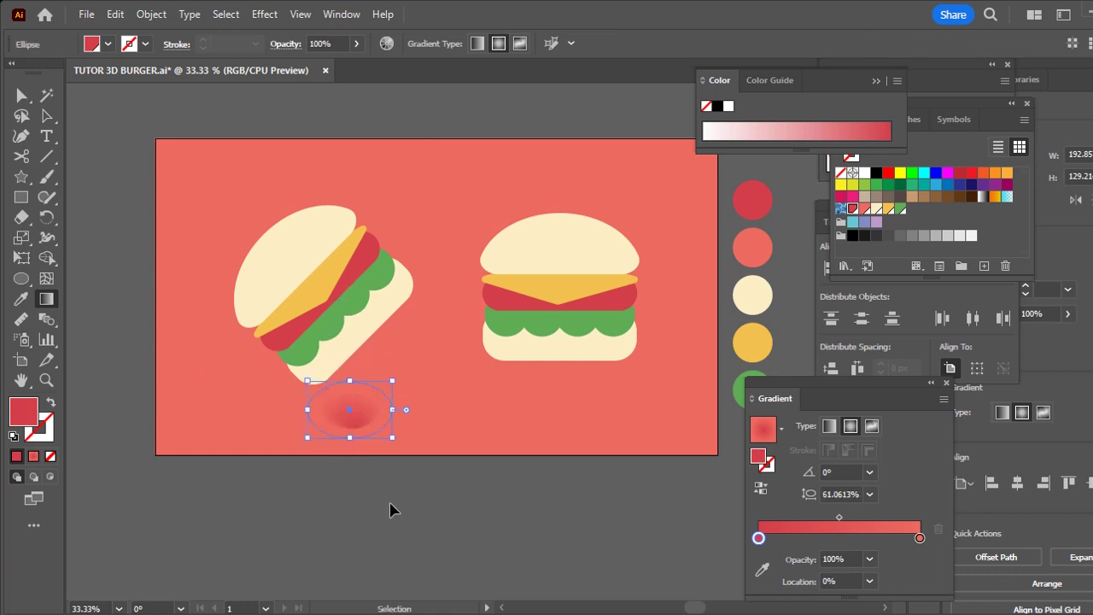
ctrl+click(389, 510)
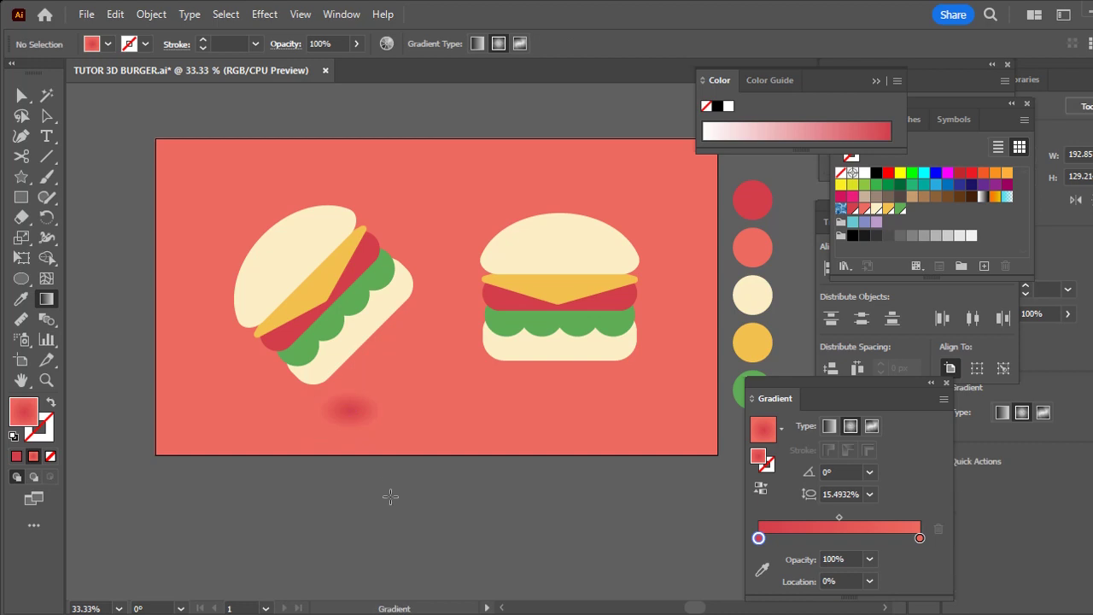
ctrl+click(384, 413)
drag(398, 410, 420, 409)
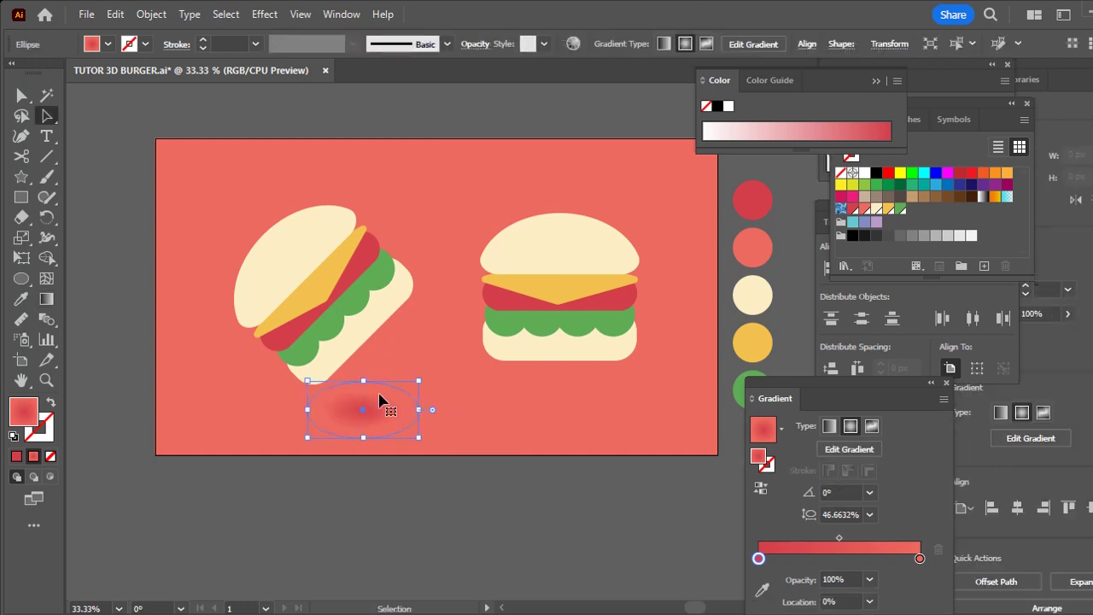
mouse_move(366, 382)
mouse_down()
mouse_move(364, 411)
mouse_move(332, 424)
mouse_move(554, 424)
mouse_up()
- Copy the shadow under the right burger and widen it
click(363, 433)
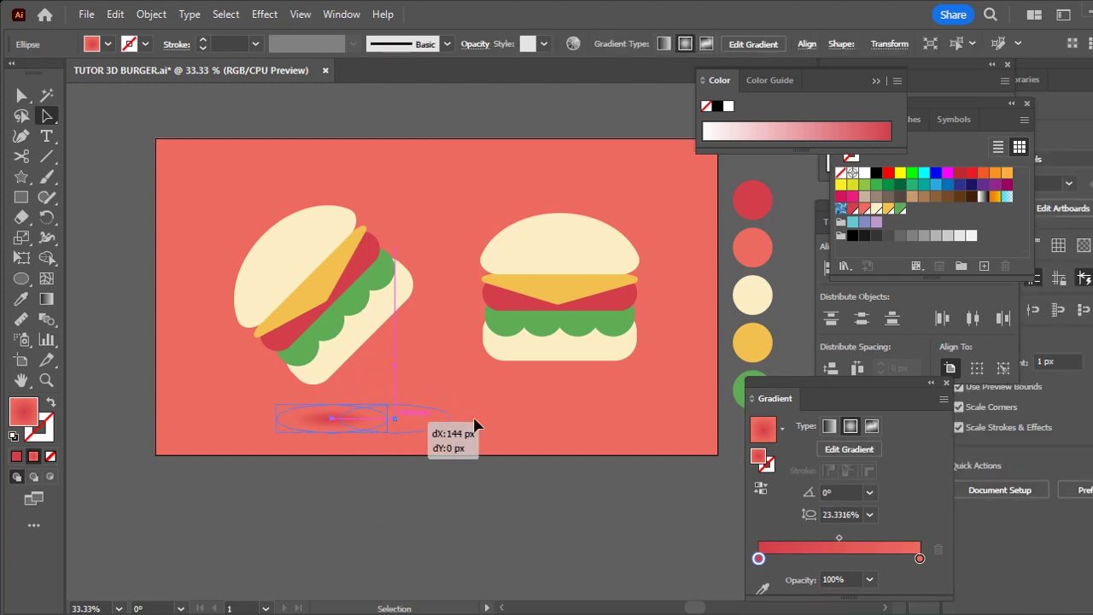
drag(570, 493, 569, 487)
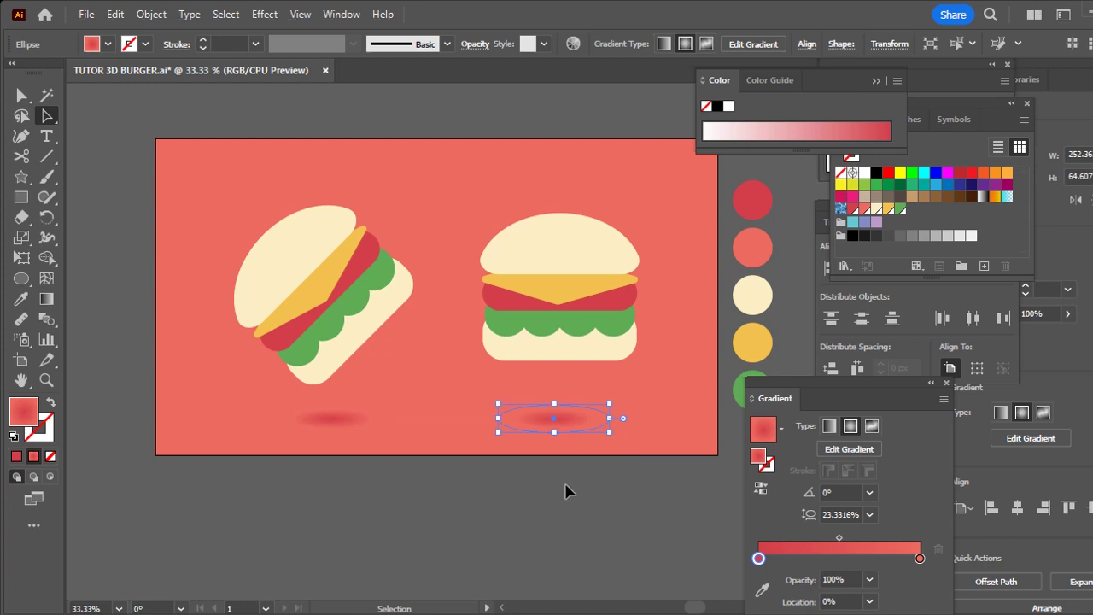
click(555, 488)
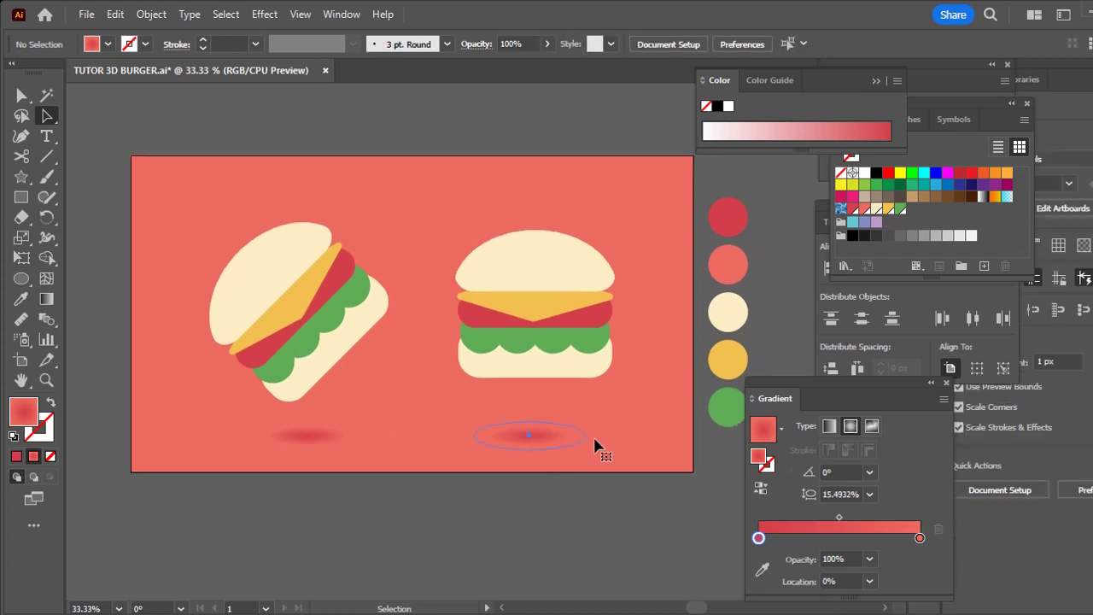
click(584, 437)
drag(589, 437, 620, 437)
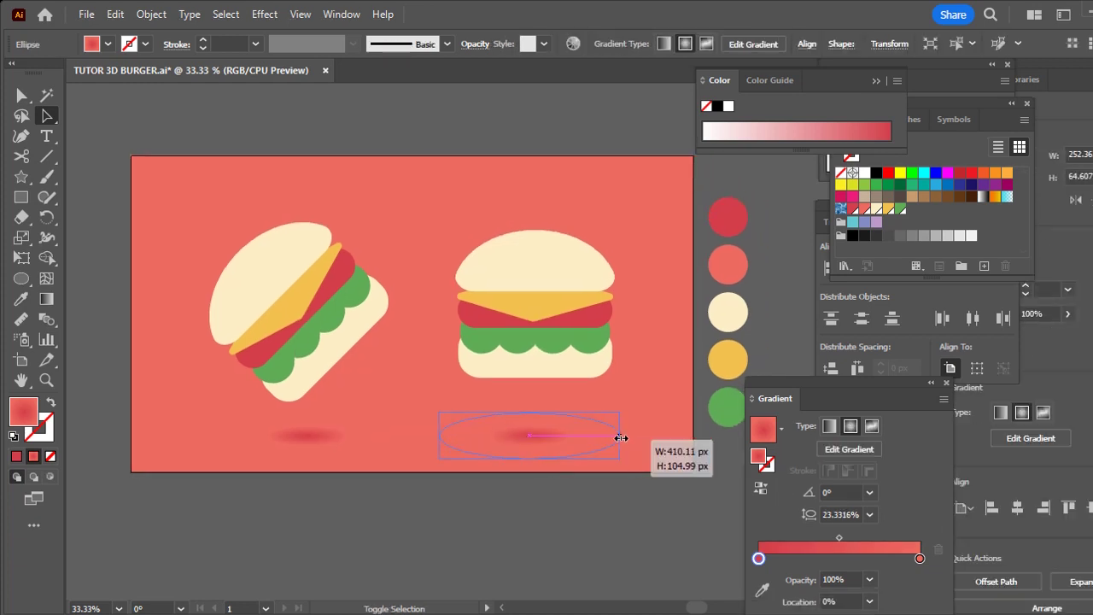
click(256, 445)
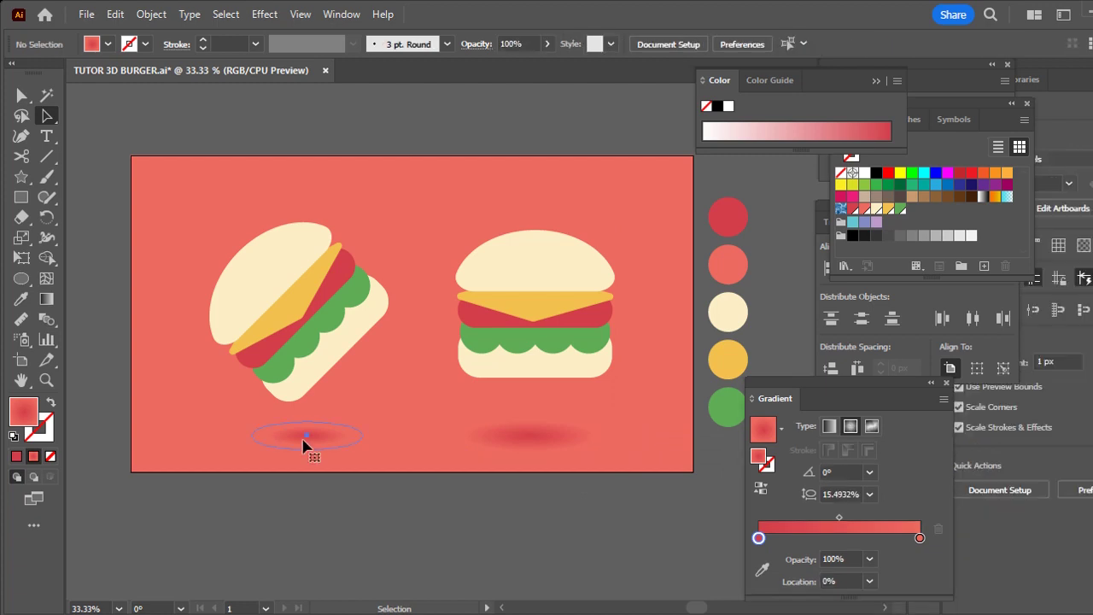
- Delete the old left shadow and copy the wide shadow under the left burger
click(303, 444)
key(ctrl+shift+a)
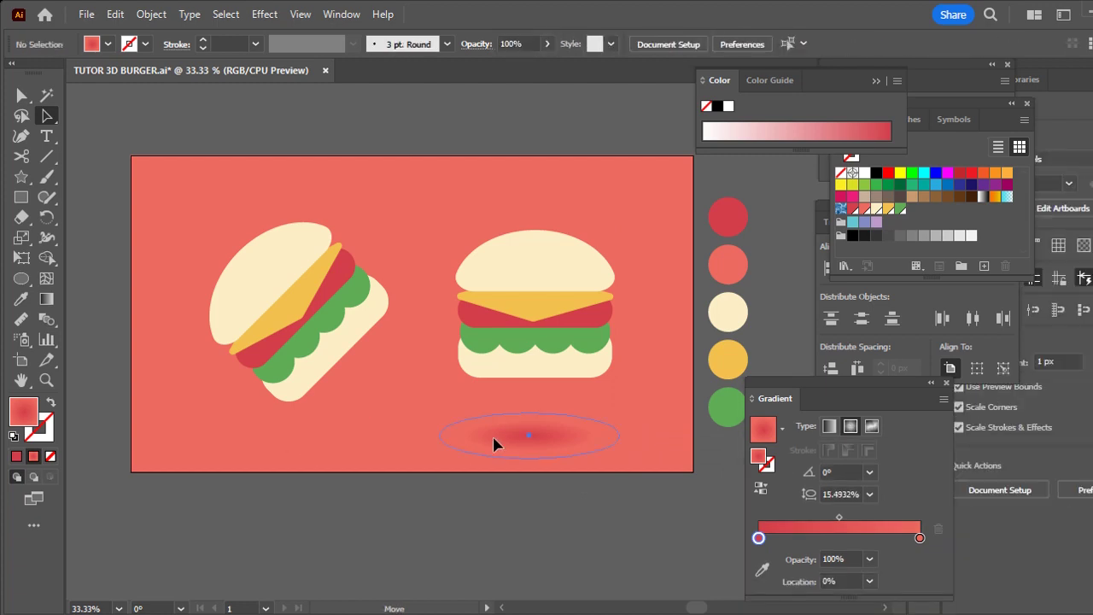
drag(494, 443, 275, 444)
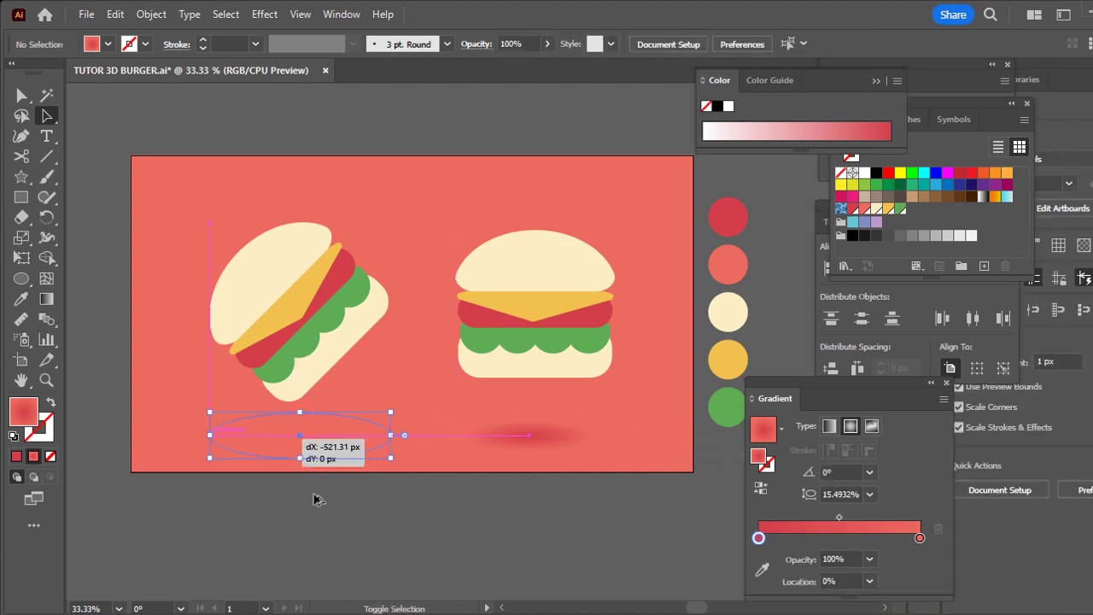
click(566, 512)
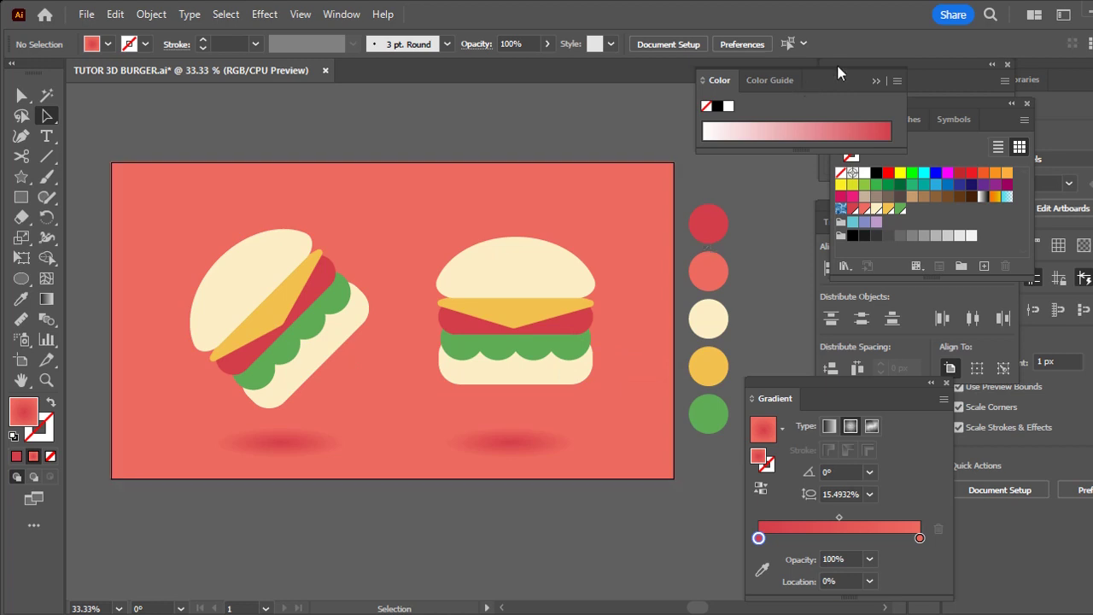
- Close the Color, Transparency, Swatches and Gradient panels
click(871, 77)
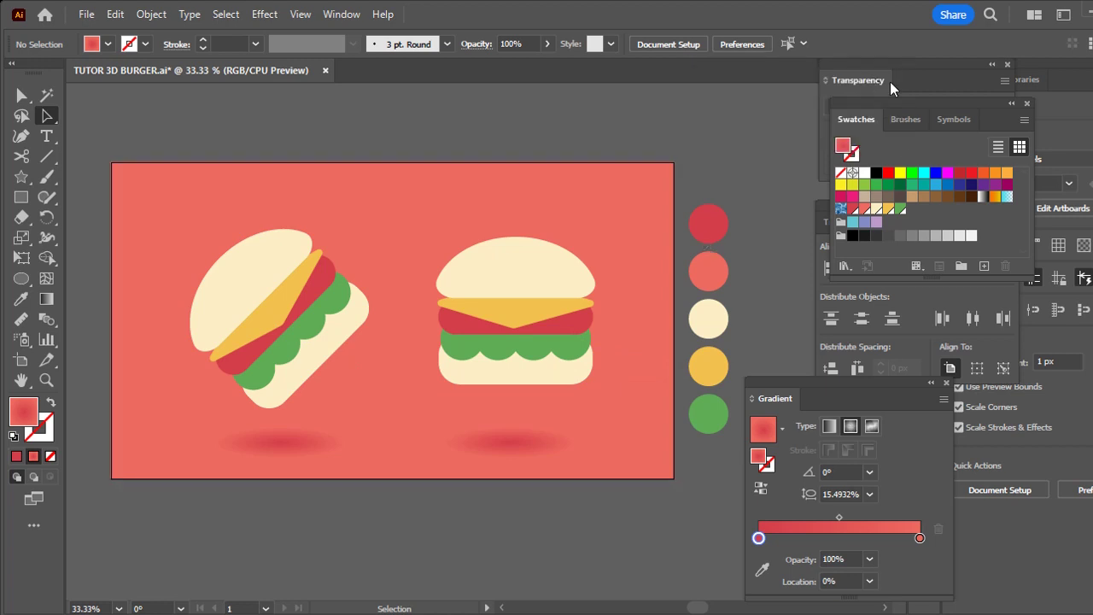
click(1005, 65)
click(1027, 102)
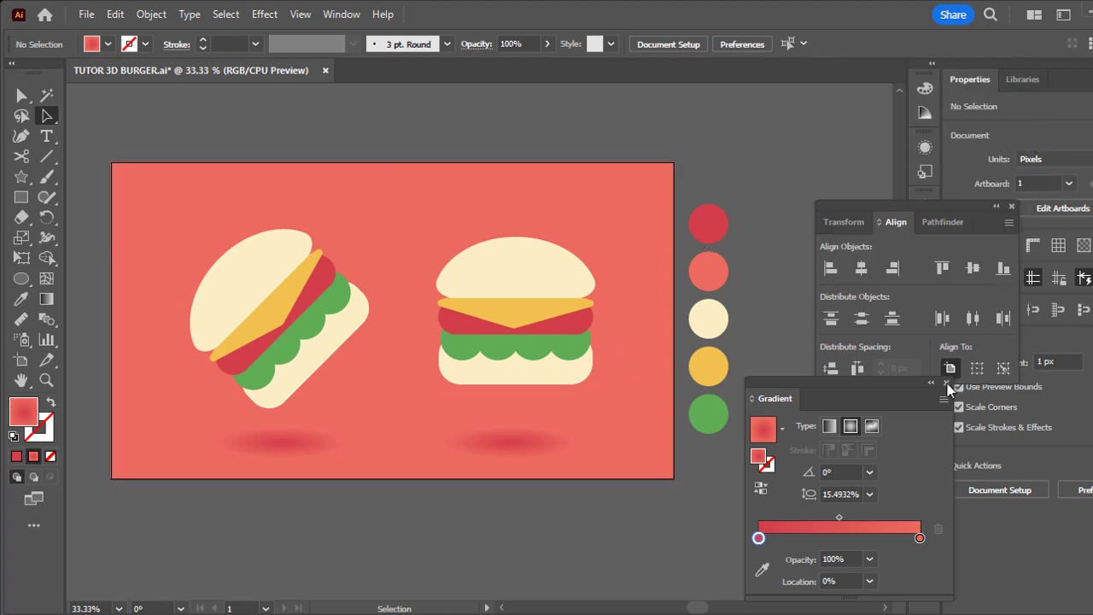
click(946, 383)
drag(747, 197, 736, 185)
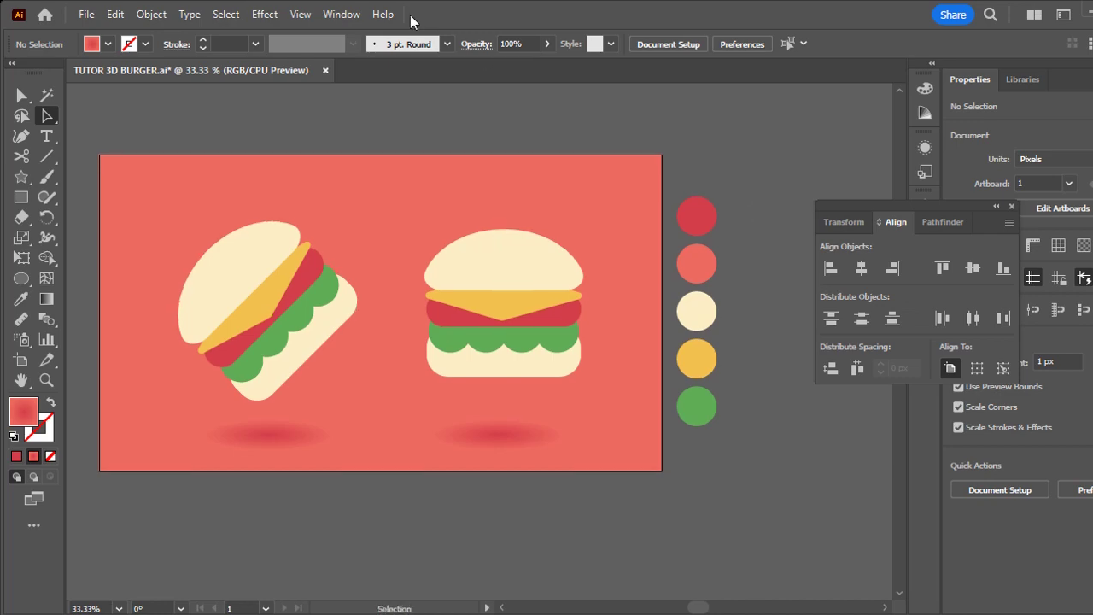
- Open the 3D and Materials panel and place it beside the artboard
click(350, 19)
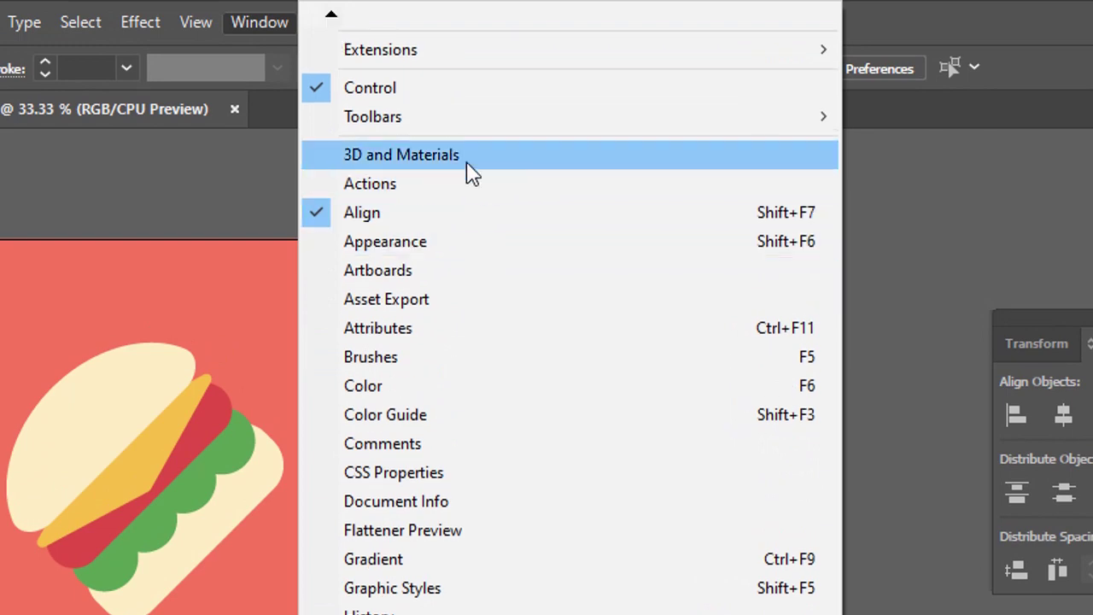
click(472, 171)
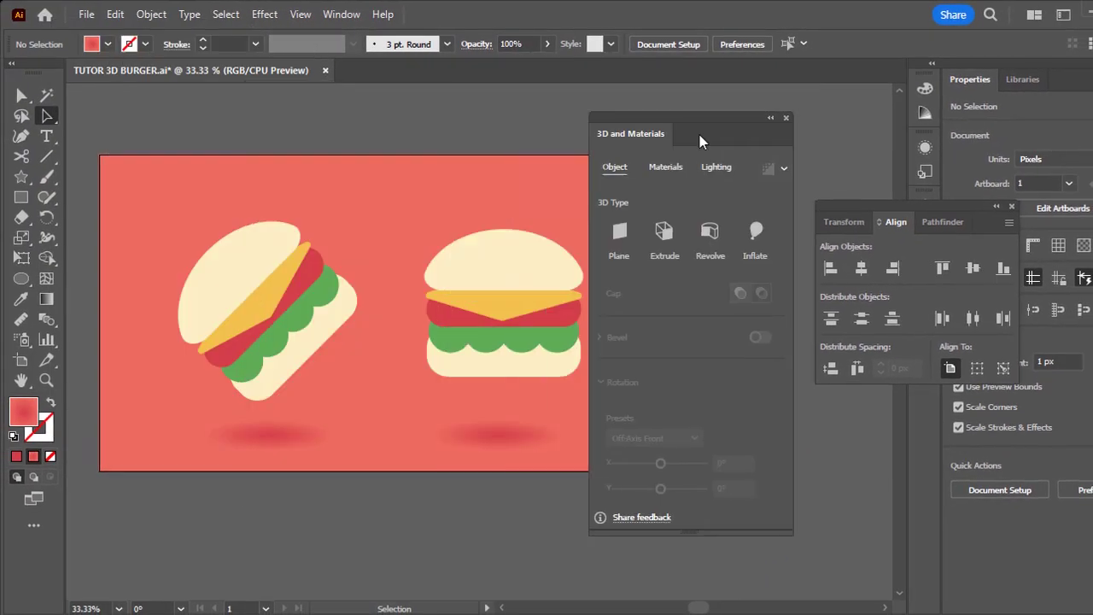
drag(700, 141, 841, 118)
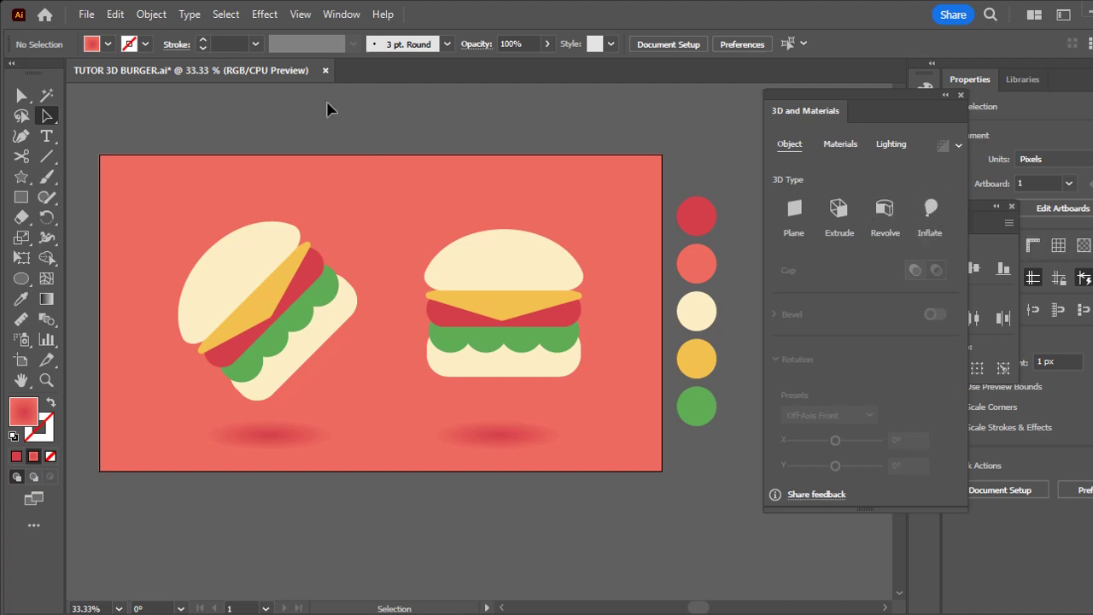
- Select both burgers and apply Inflate from the 3D and Materials Object tab
drag(128, 134, 354, 291)
drag(540, 125, 541, 123)
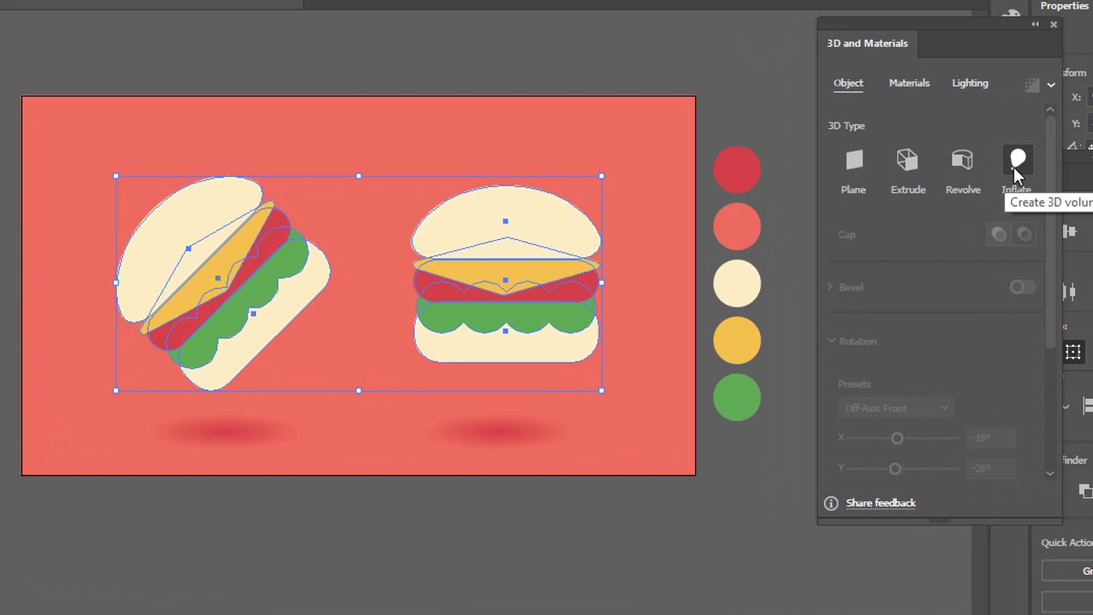
click(1015, 173)
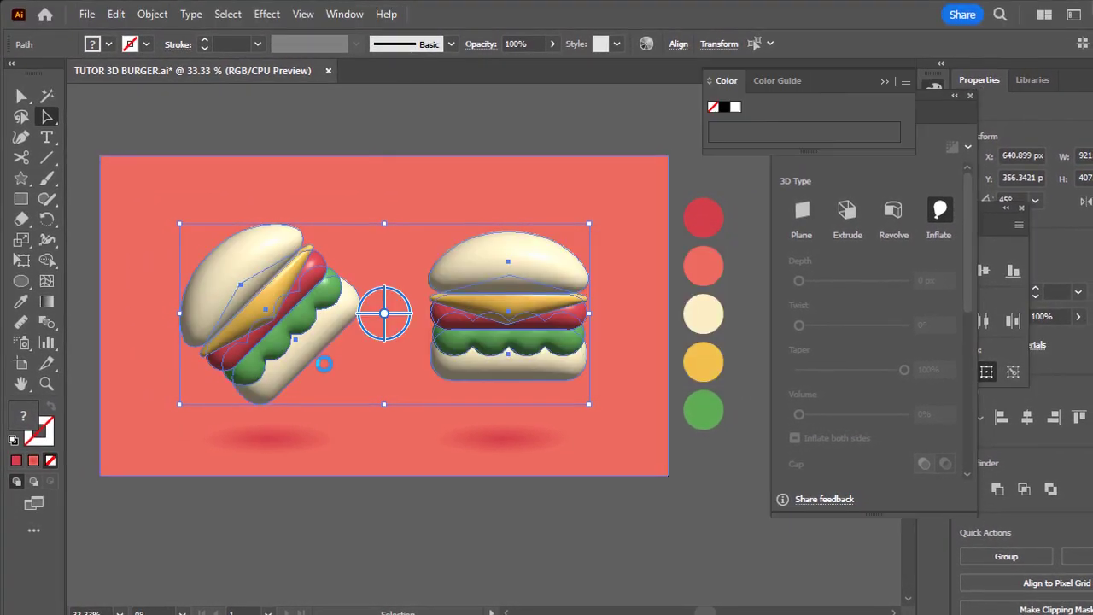
click(938, 119)
click(514, 148)
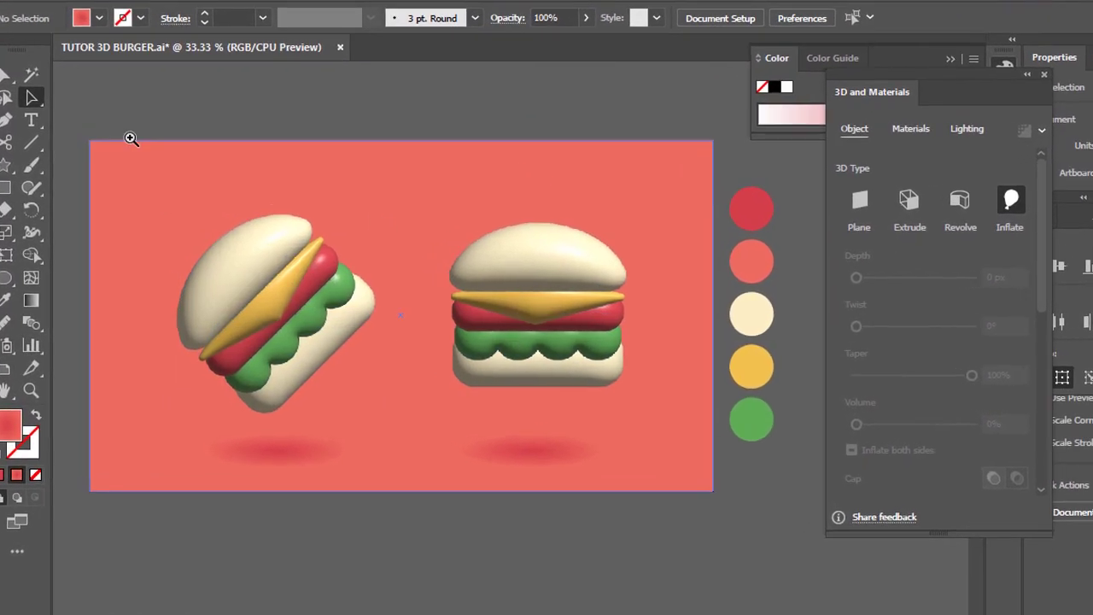
key(z)
mouse_move(85, 103)
mouse_down()
mouse_move(745, 568)
mouse_move(639, 501)
mouse_up()
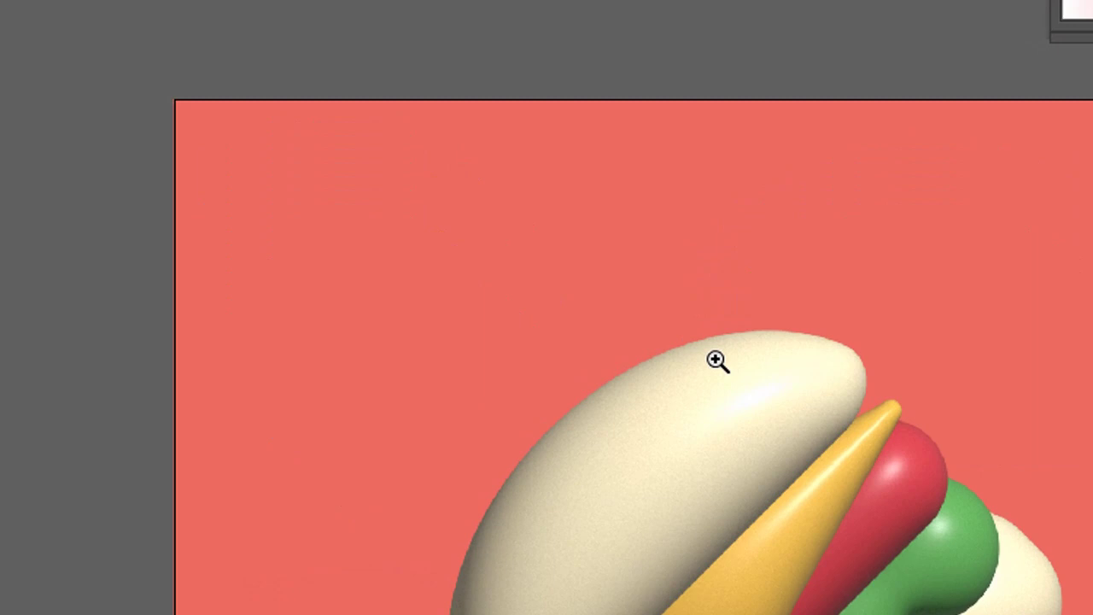
click(717, 361)
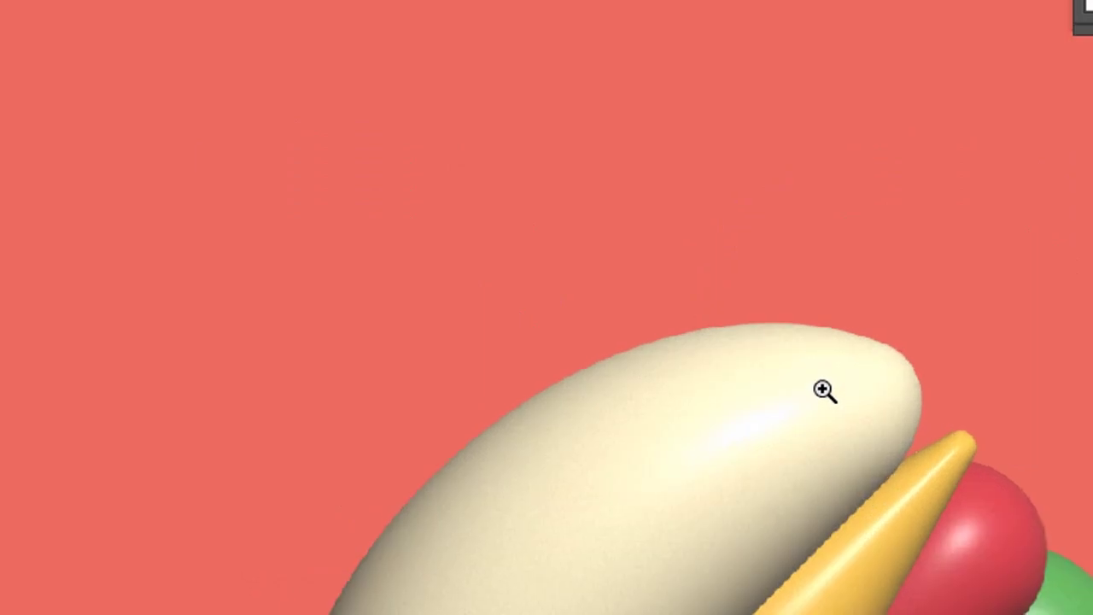
alt+click(825, 390)
alt+click(862, 423)
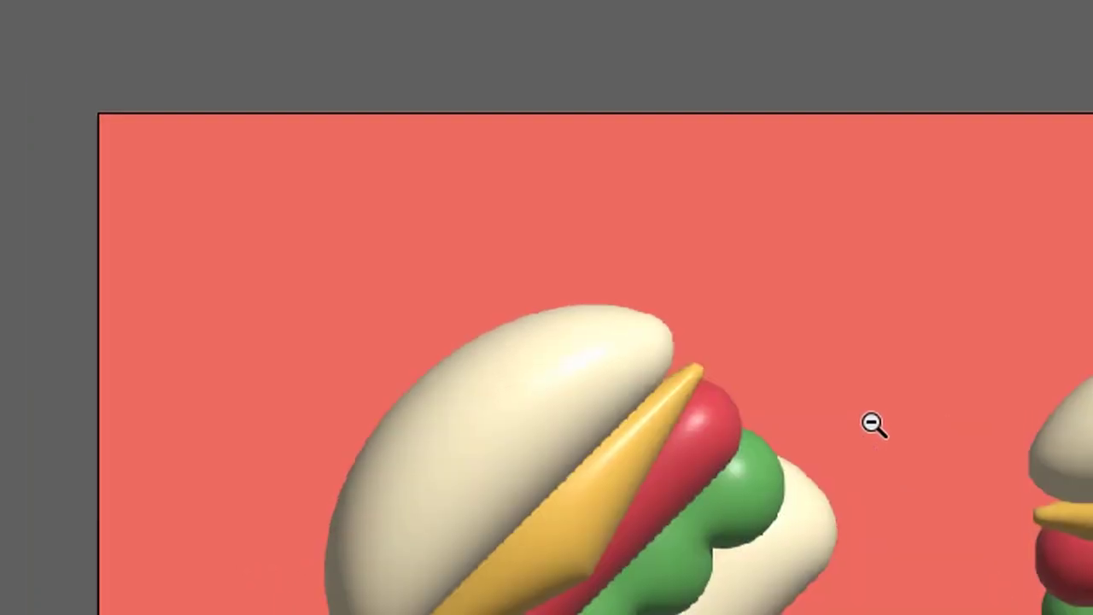
drag(878, 420, 695, 319)
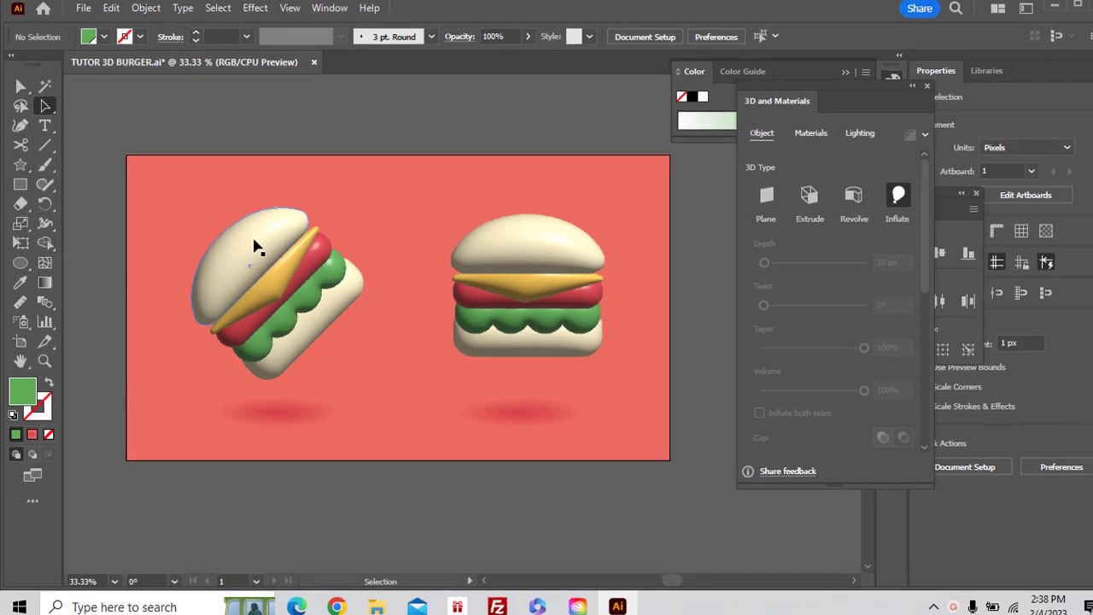
click(254, 245)
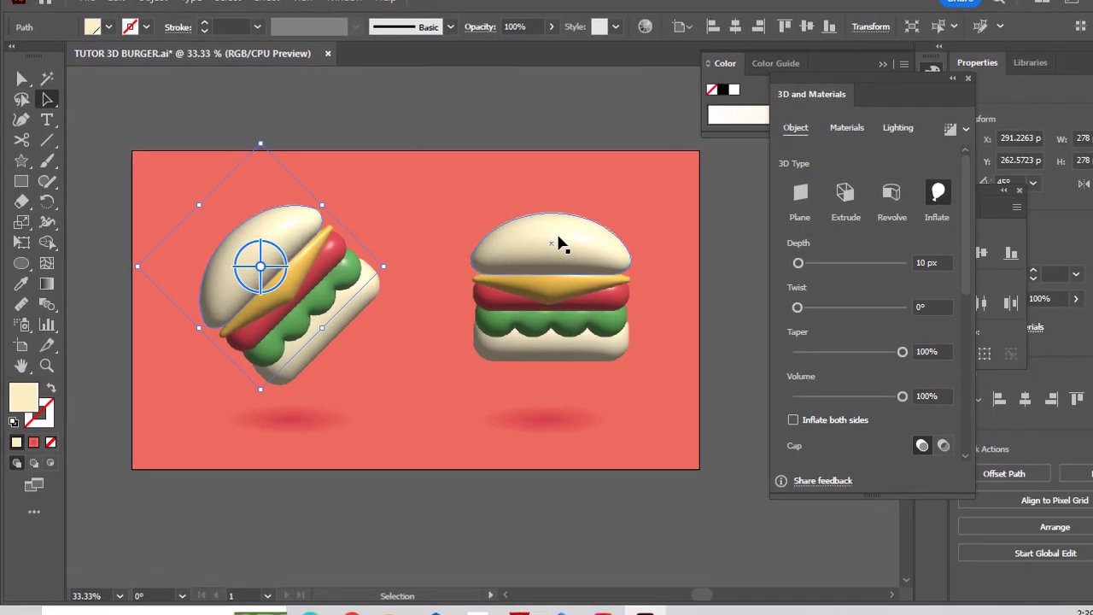
click(545, 254)
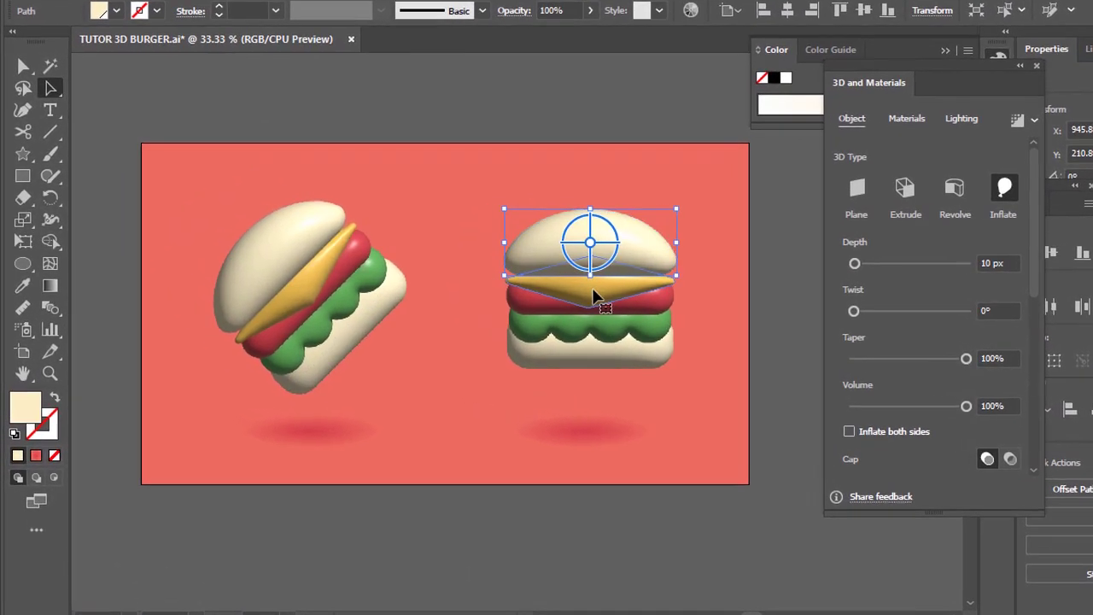
click(590, 294)
click(296, 251)
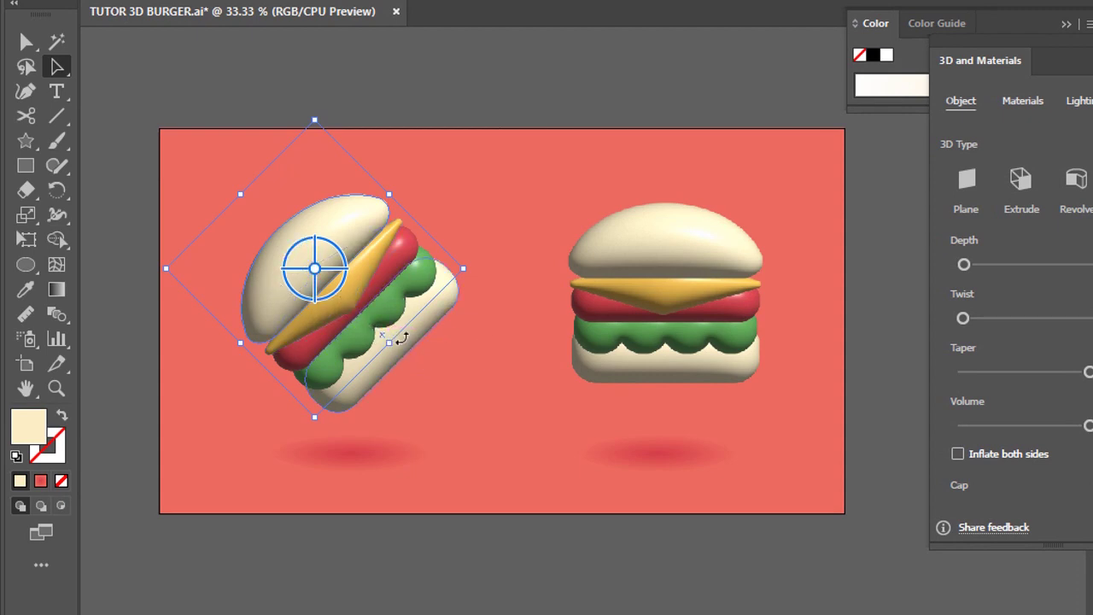
click(566, 103)
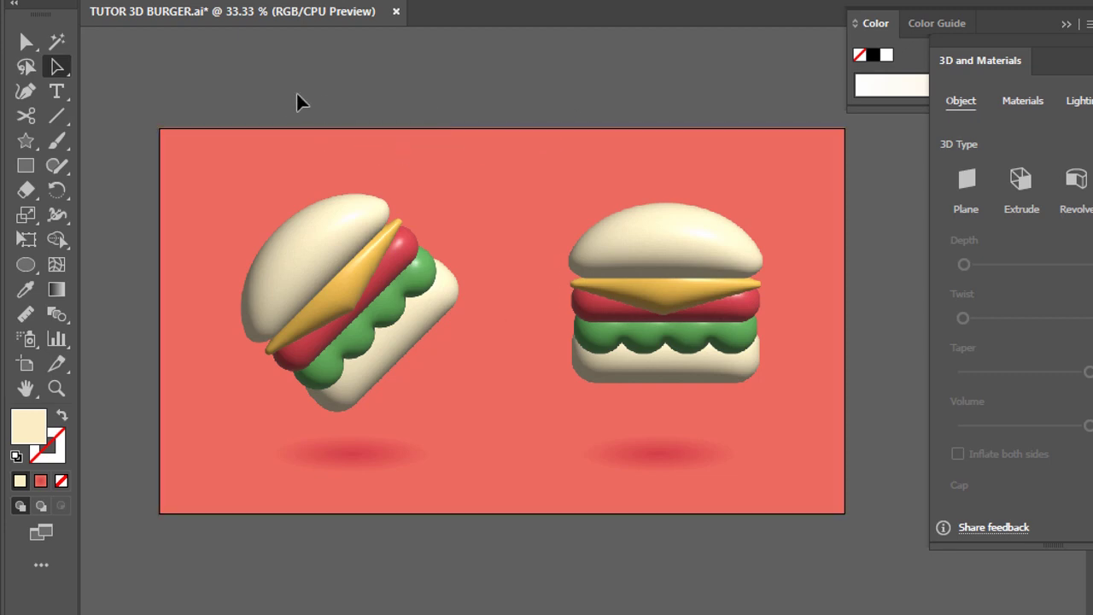
click(646, 236)
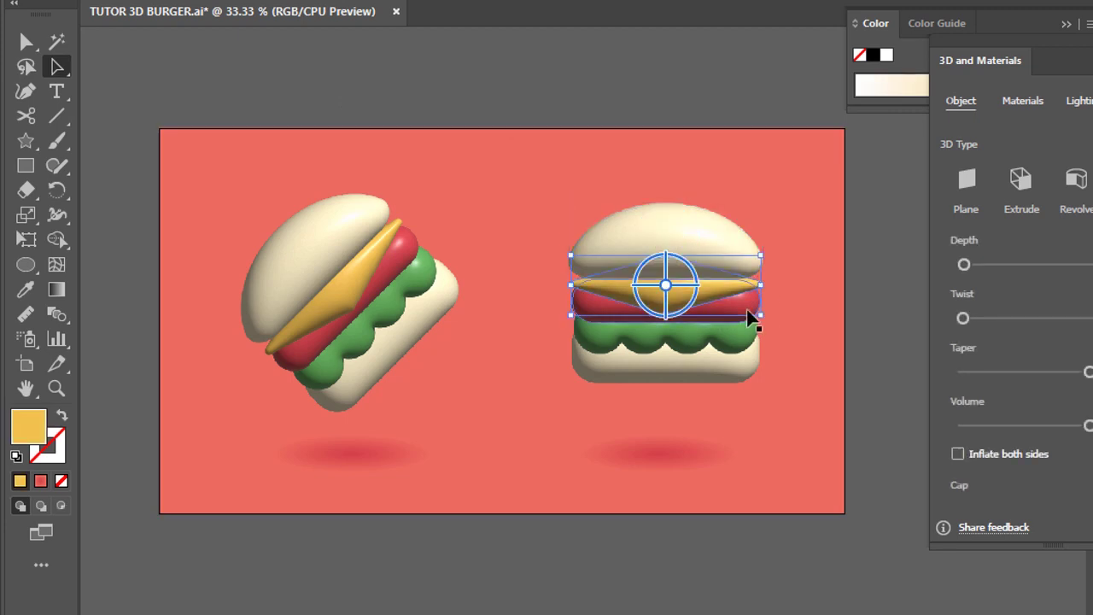
click(739, 335)
click(734, 370)
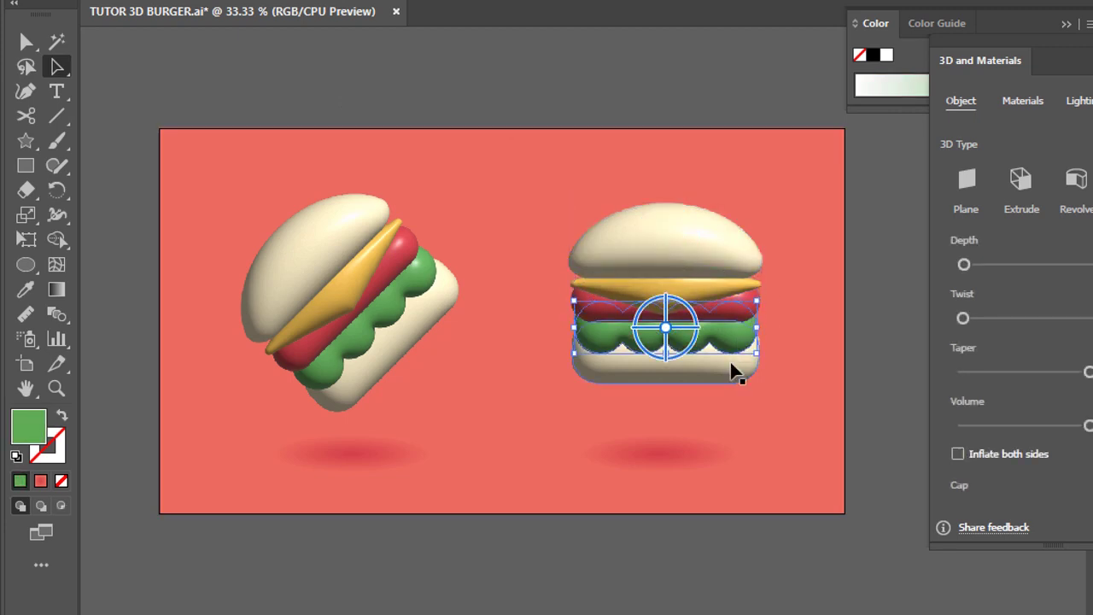
click(734, 370)
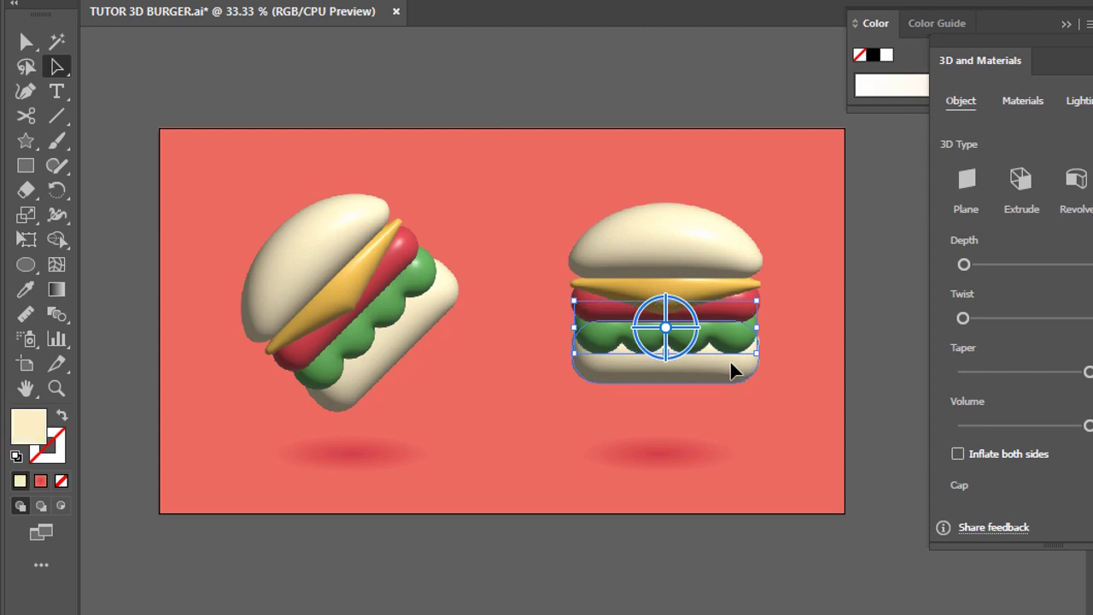
click(655, 82)
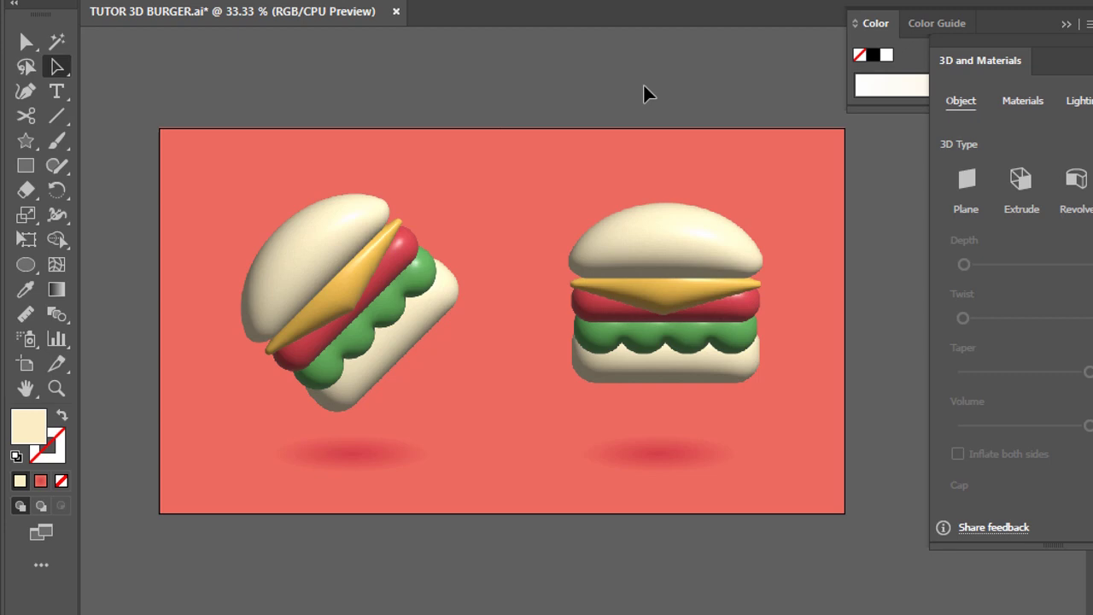
click(648, 238)
click(632, 304)
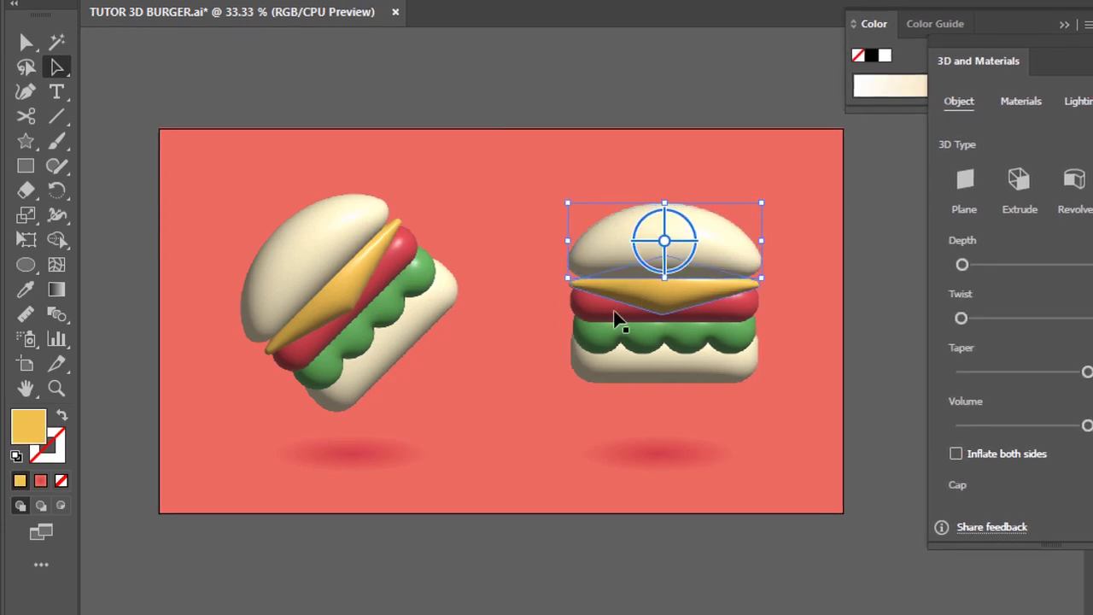
click(601, 342)
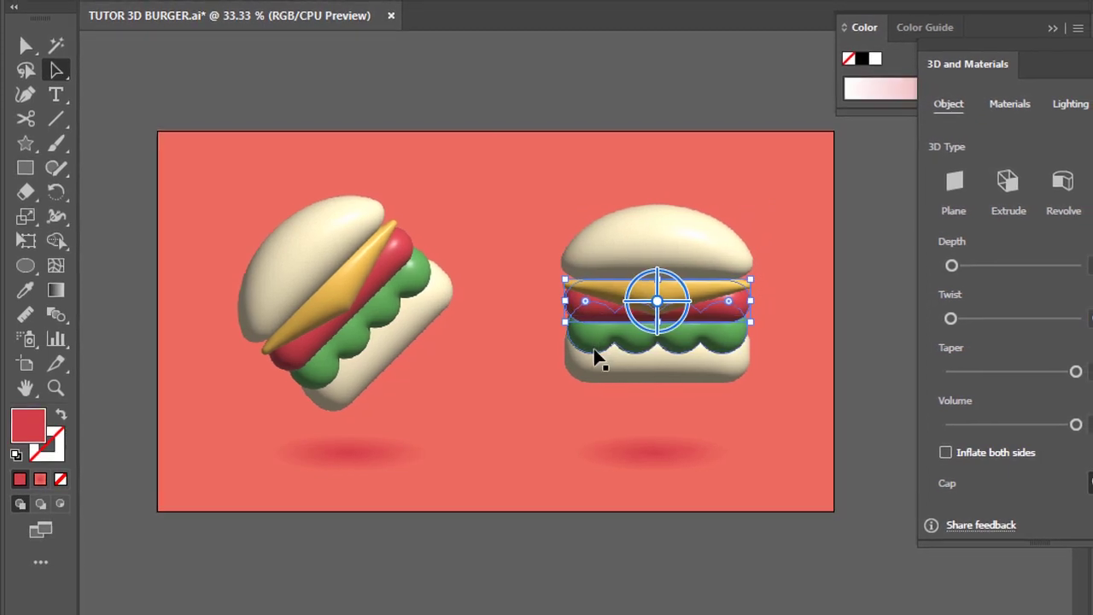
click(598, 375)
click(690, 341)
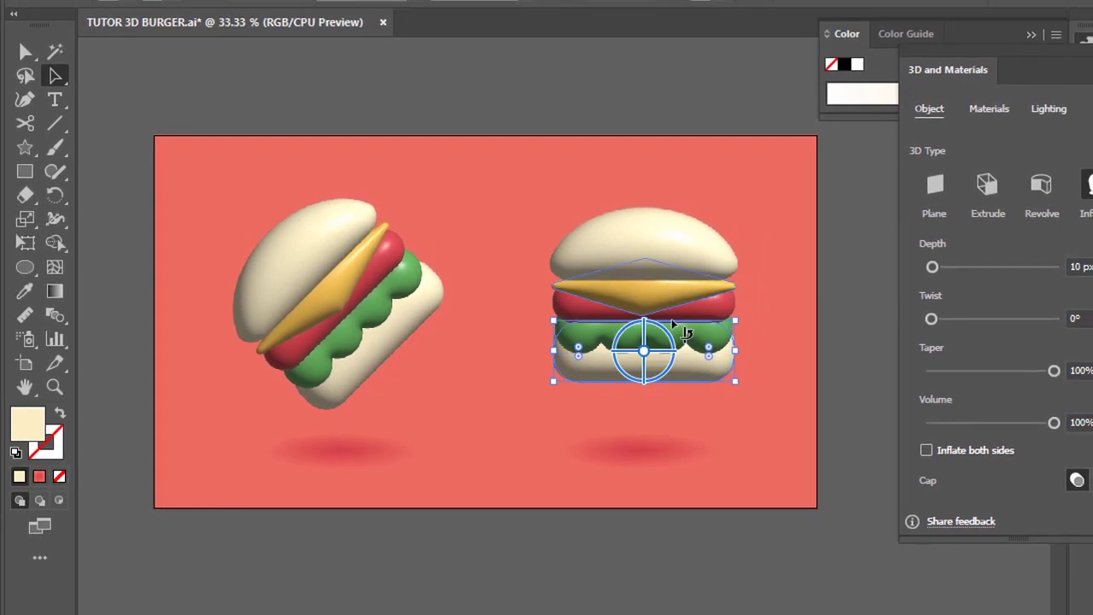
click(568, 117)
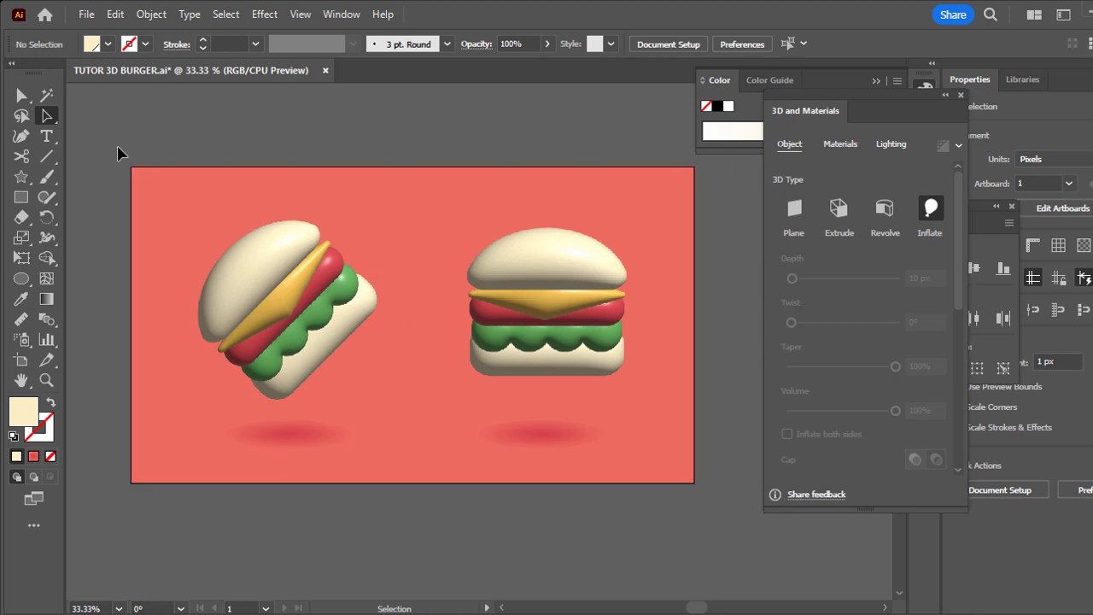
- Export As the burger artwork as JPEG 'TUTOR 3D BURGER' in Review 3D Inflate
click(22, 94)
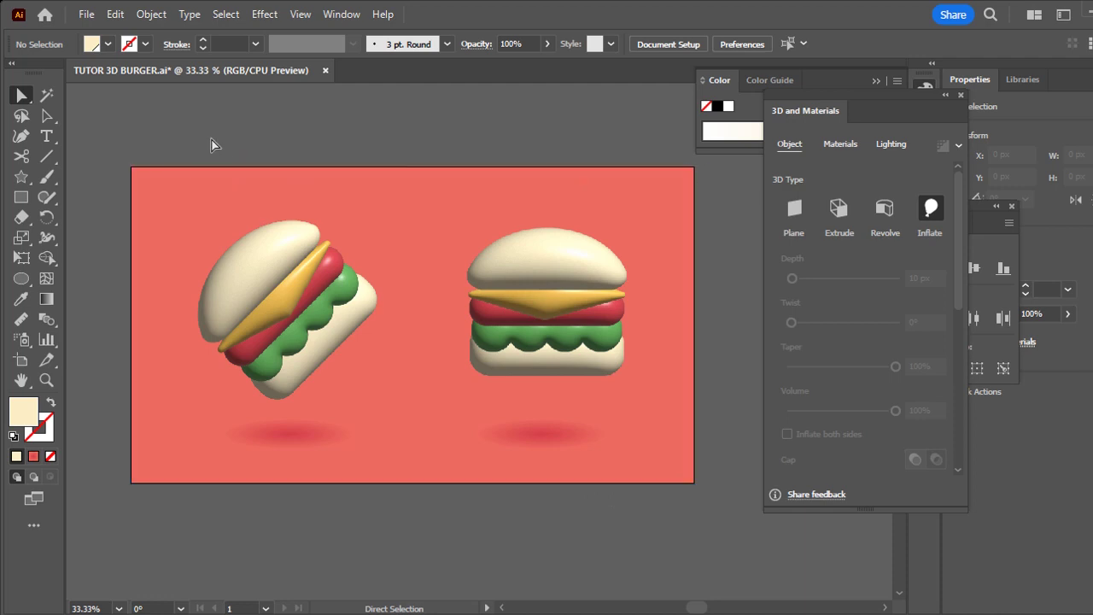
click(89, 15)
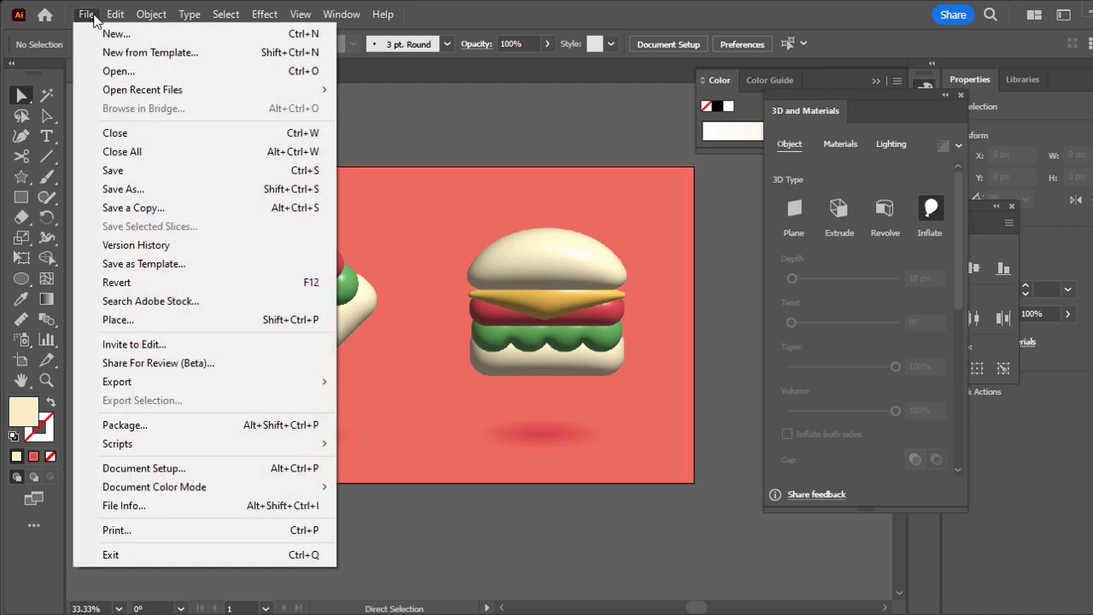
mouse_move(163, 521)
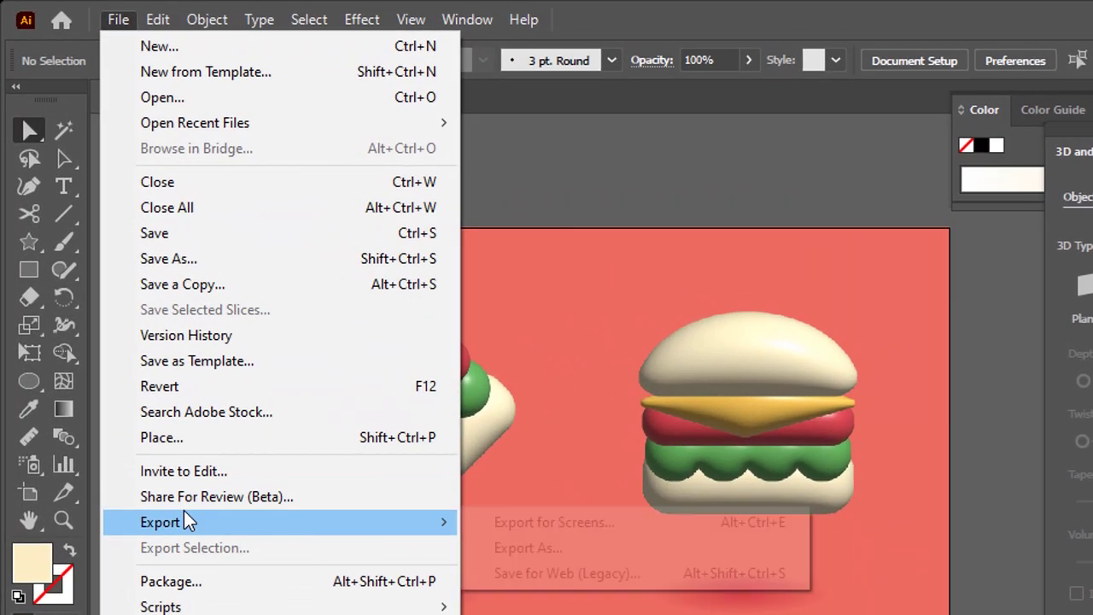
click(510, 549)
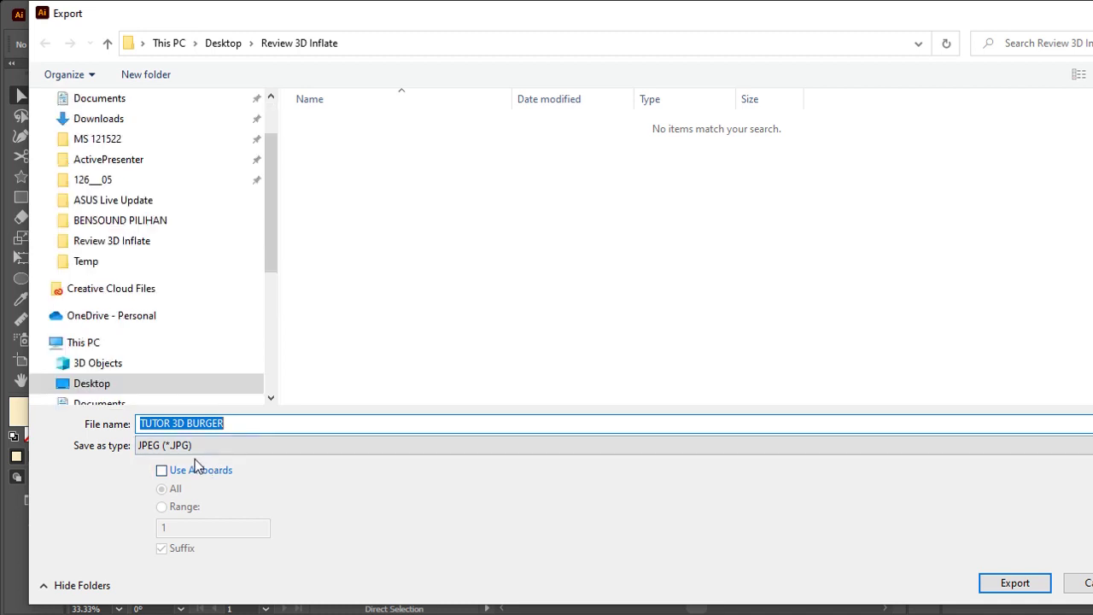
- Export the JPEG at Maximum quality 10 with High (300 ppi) resolution
click(1014, 583)
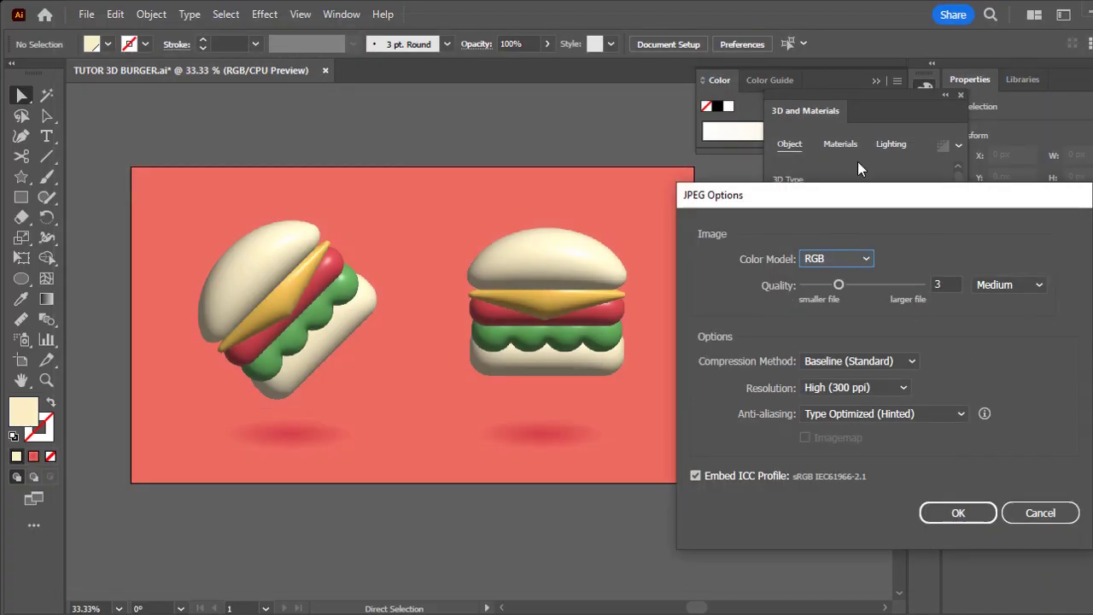
mouse_move(860, 201)
mouse_down()
mouse_move(671, 152)
mouse_move(504, 129)
mouse_up()
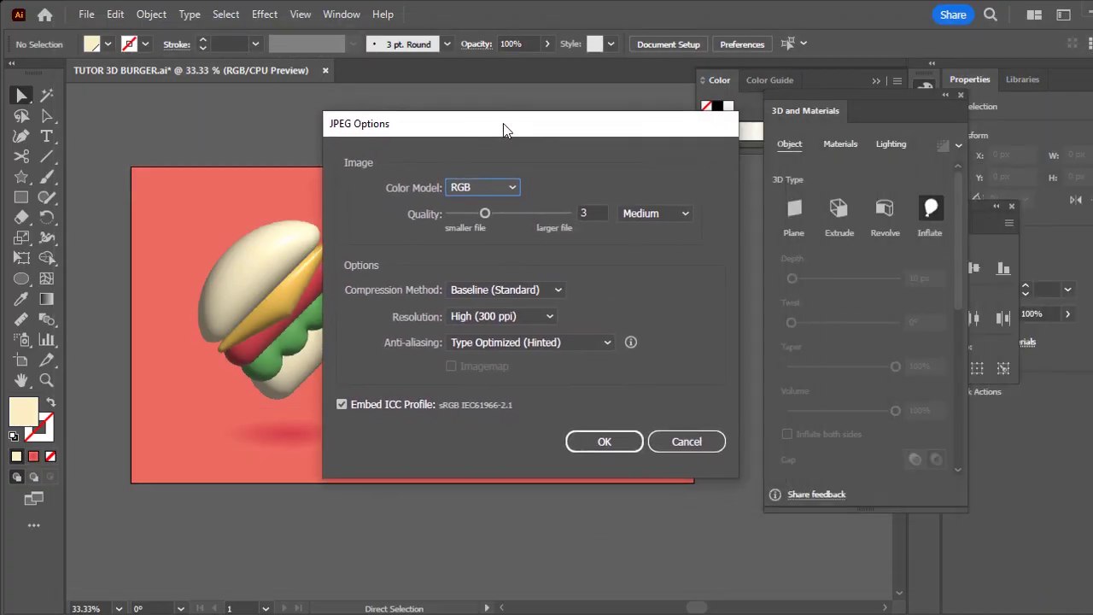
click(487, 215)
drag(466, 205, 560, 201)
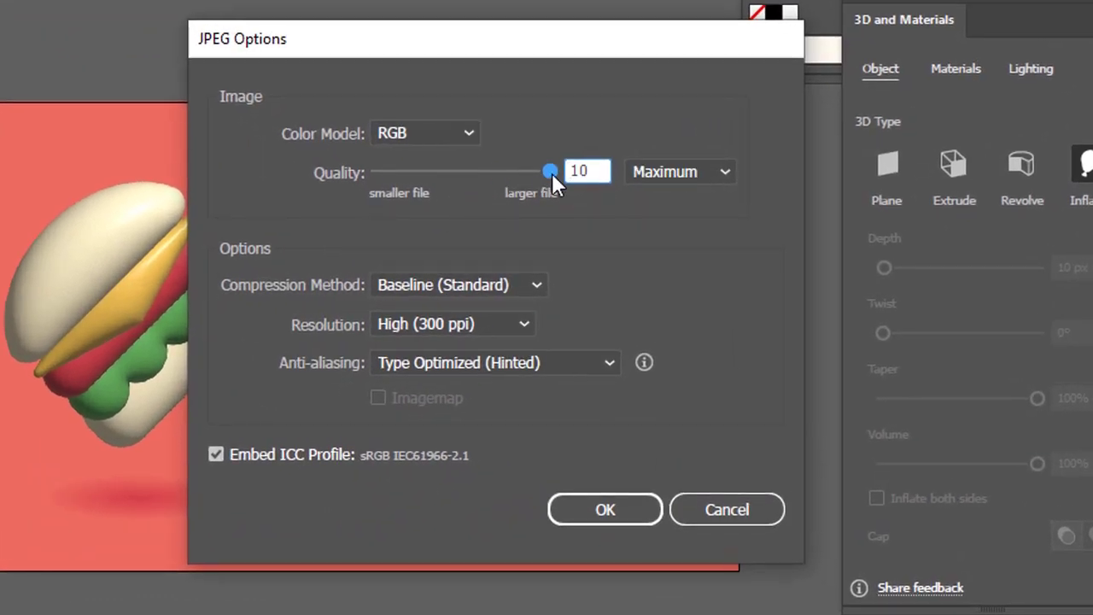
click(523, 321)
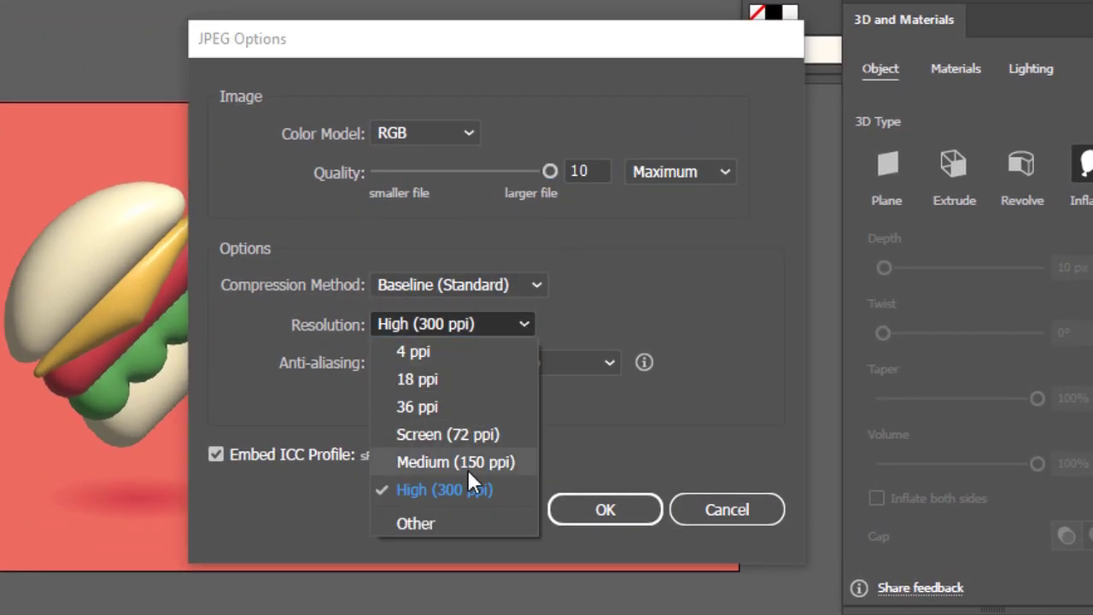
click(467, 491)
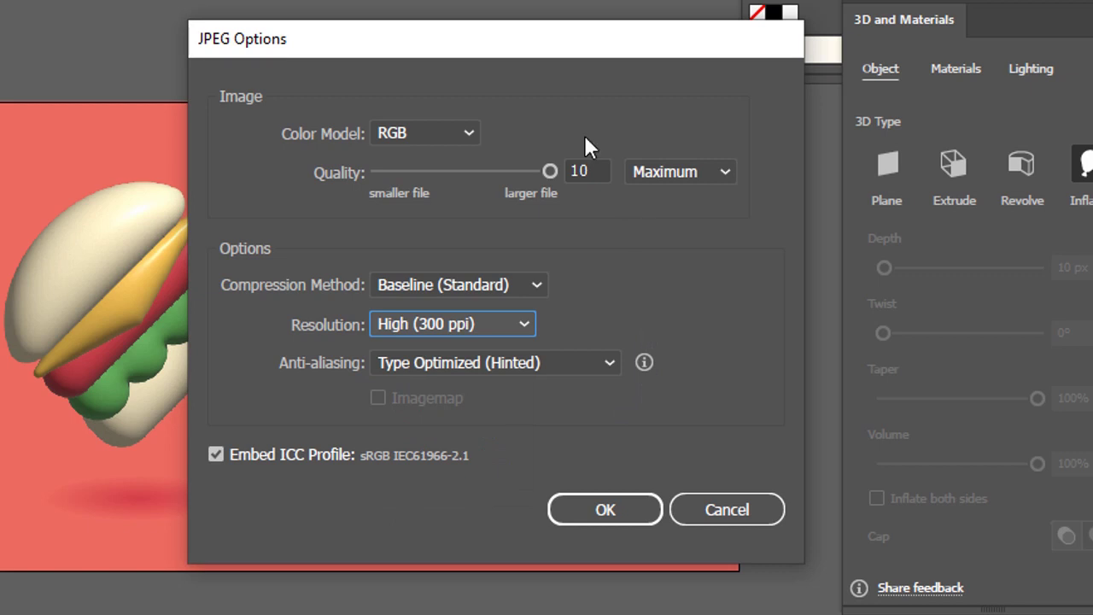
drag(591, 53, 1092, 107)
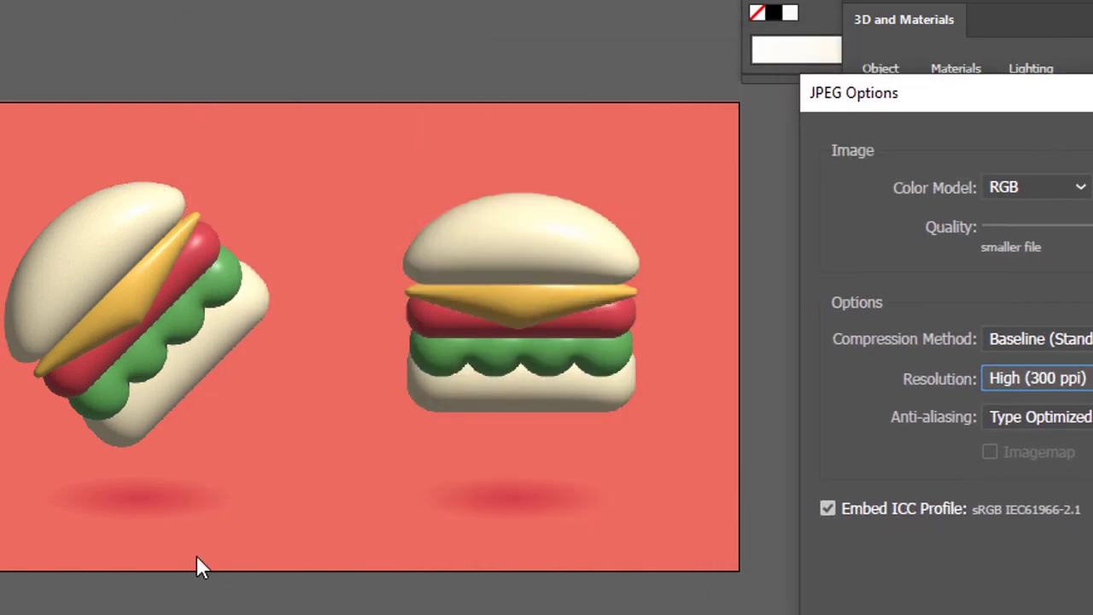
drag(963, 101, 504, 90)
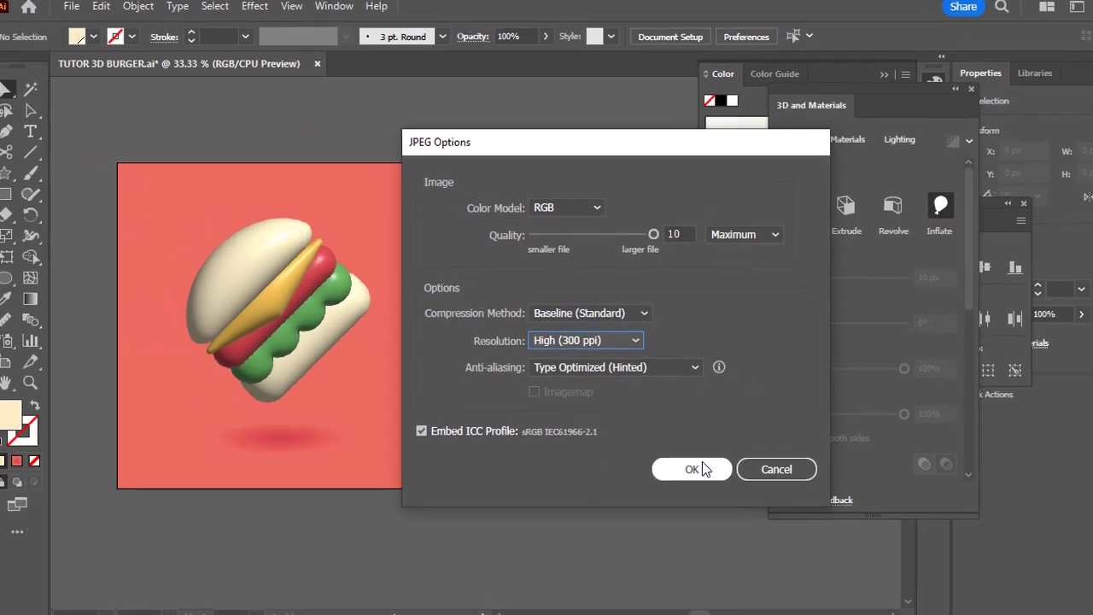
click(692, 464)
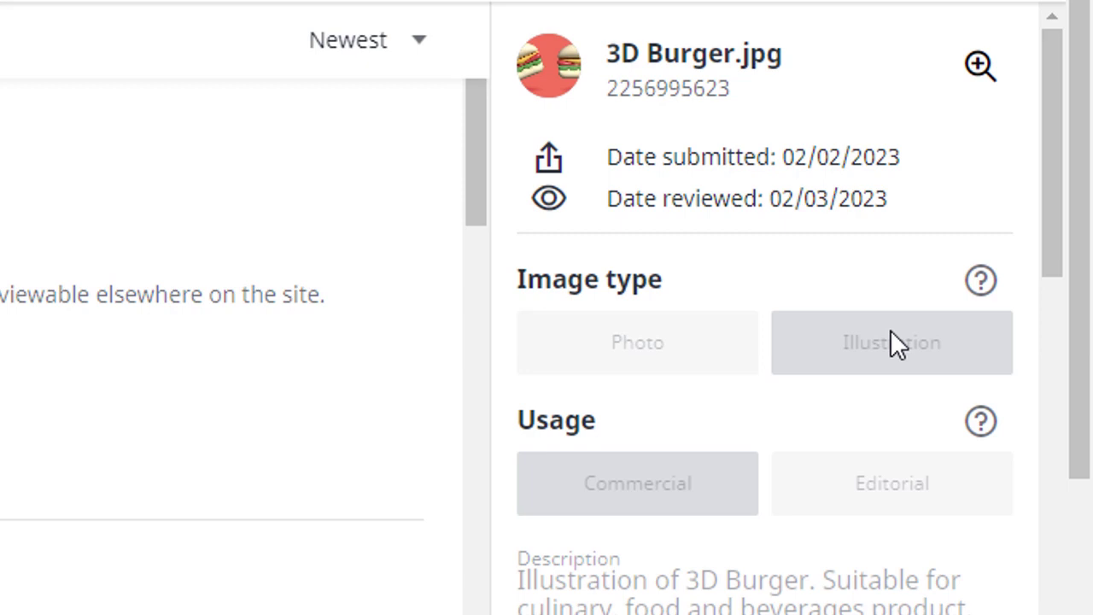
scroll(726, 417, down, 1)
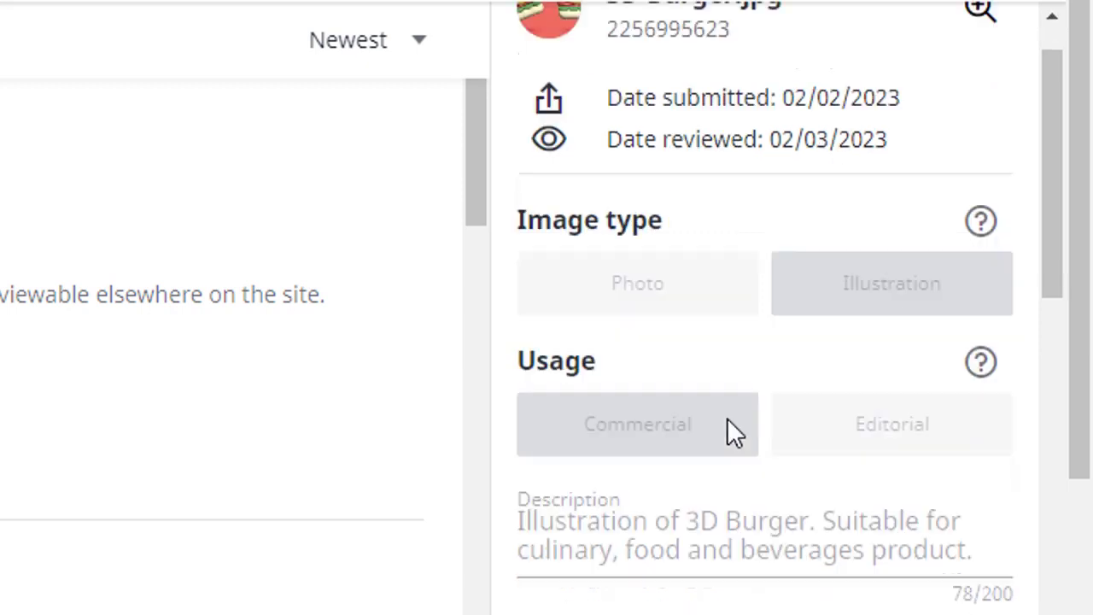
scroll(708, 385, down, 2)
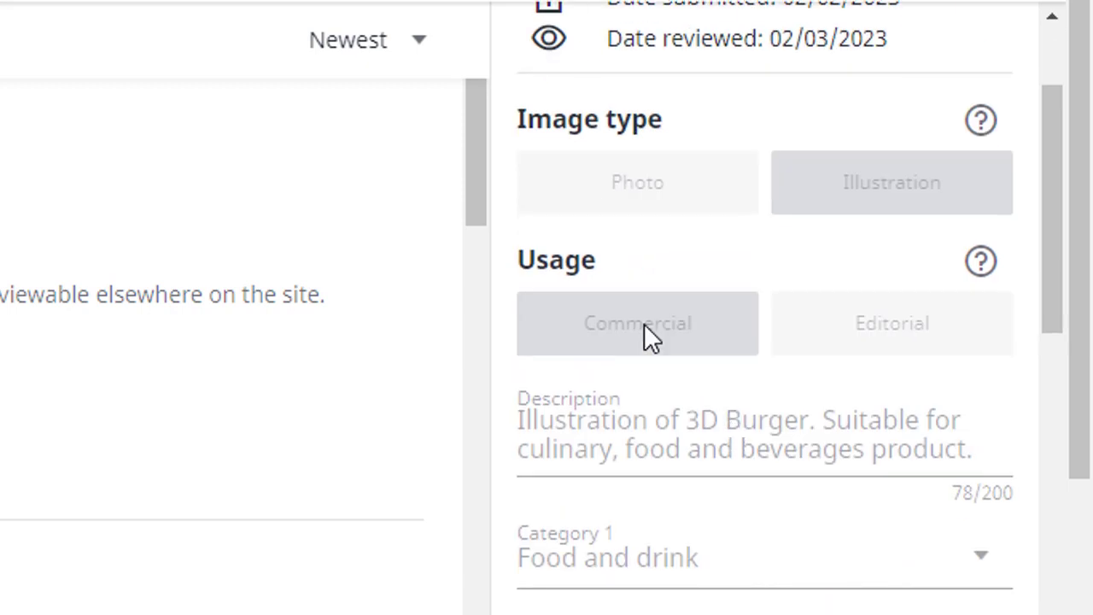
scroll(657, 344, down, 2)
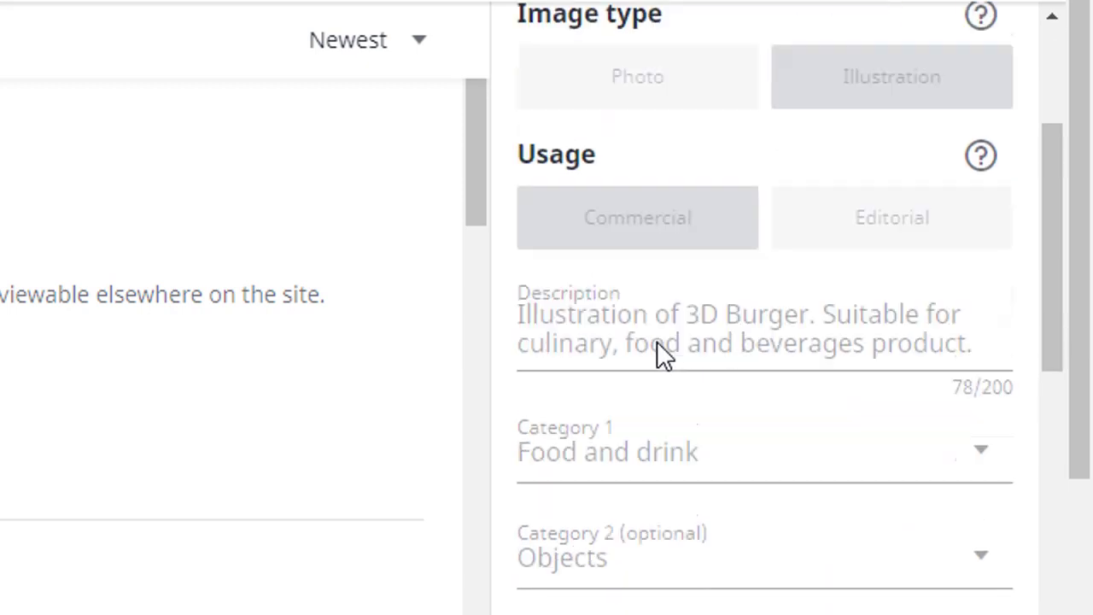
scroll(695, 343, down, 1)
scroll(695, 343, down, 3)
scroll(695, 343, down, 3)
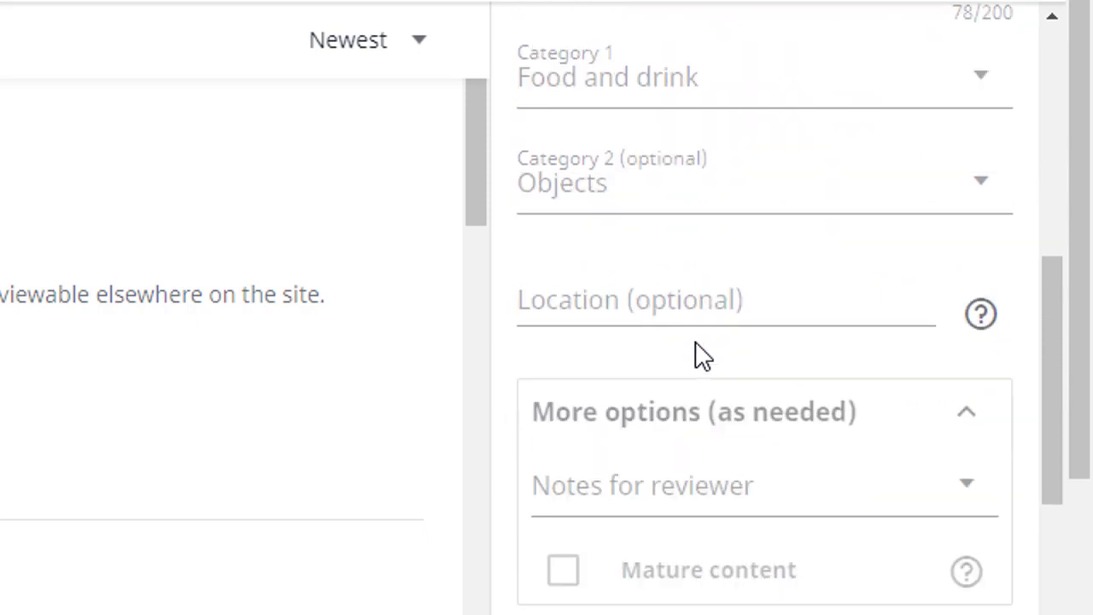
scroll(695, 340, up, 5)
scroll(700, 351, up, 1)
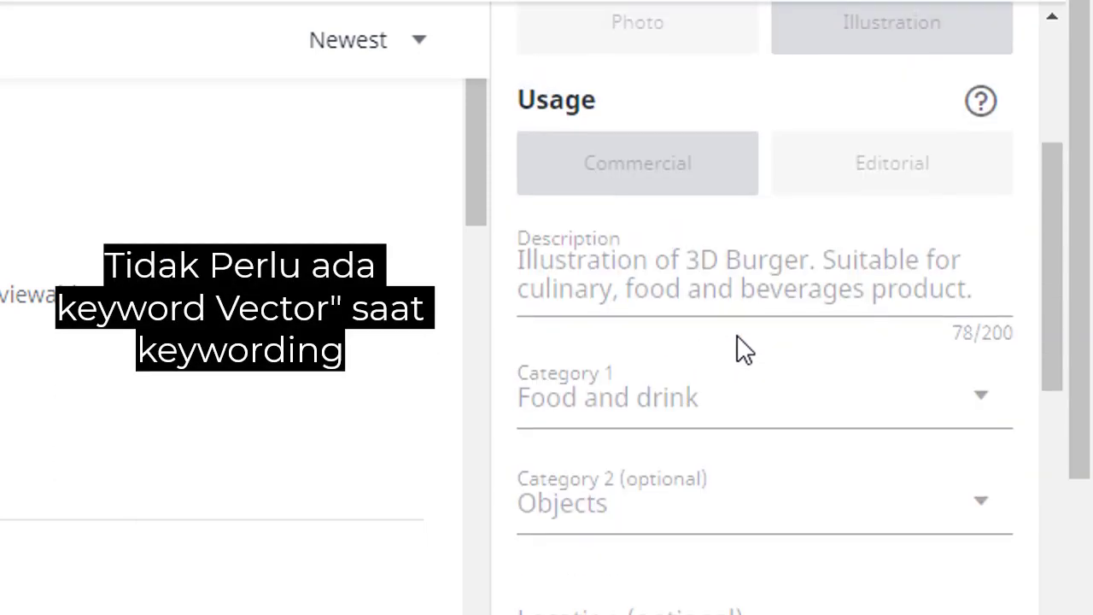
scroll(739, 349, up, 2)
scroll(736, 335, up, 1)
scroll(737, 334, up, 3)
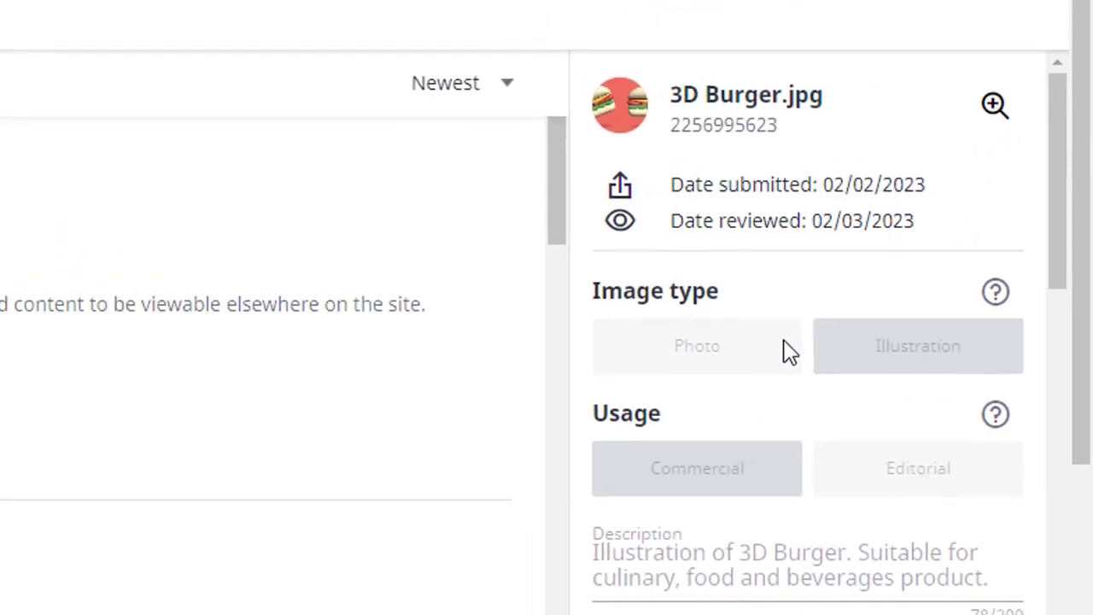
scroll(835, 354, down, 2)
scroll(879, 353, down, 3)
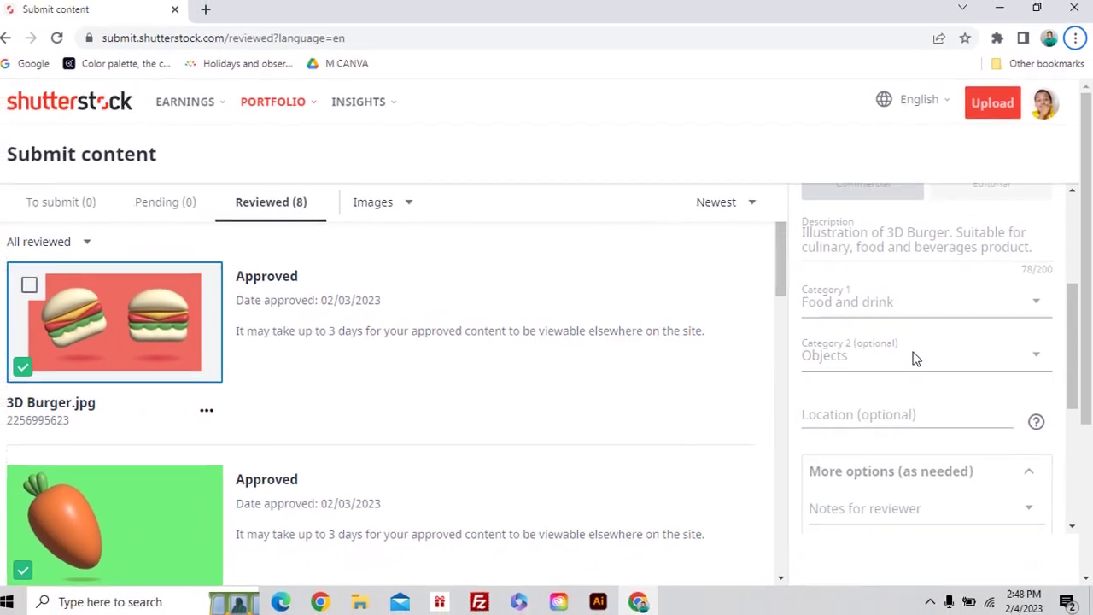
scroll(915, 359, down, 1)
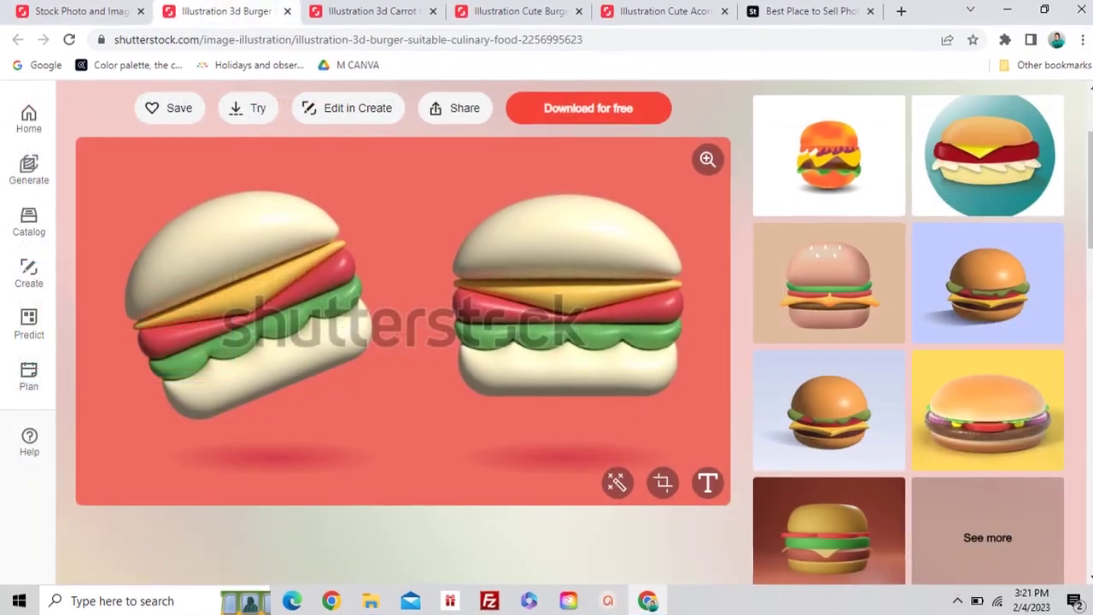